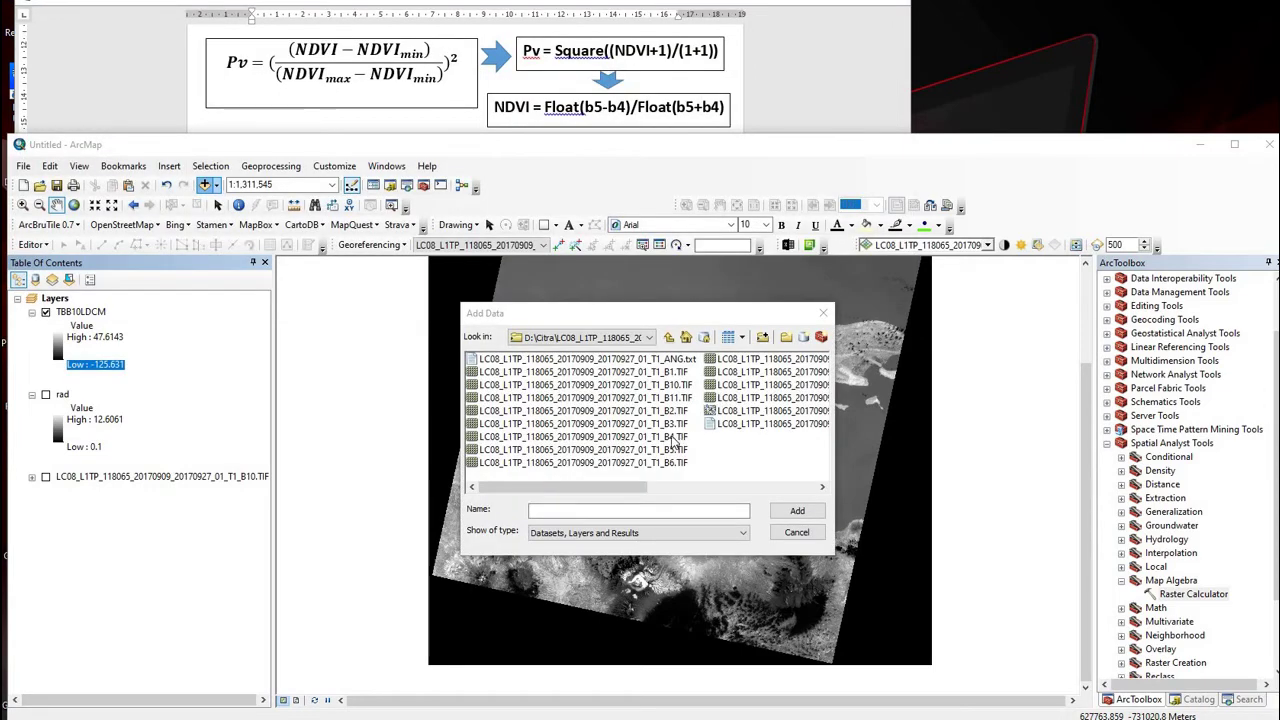
Step: Add the Landsat band rasters ending in B4.TIF and B5.TIF to the map
click(600, 437)
shift+click(674, 450)
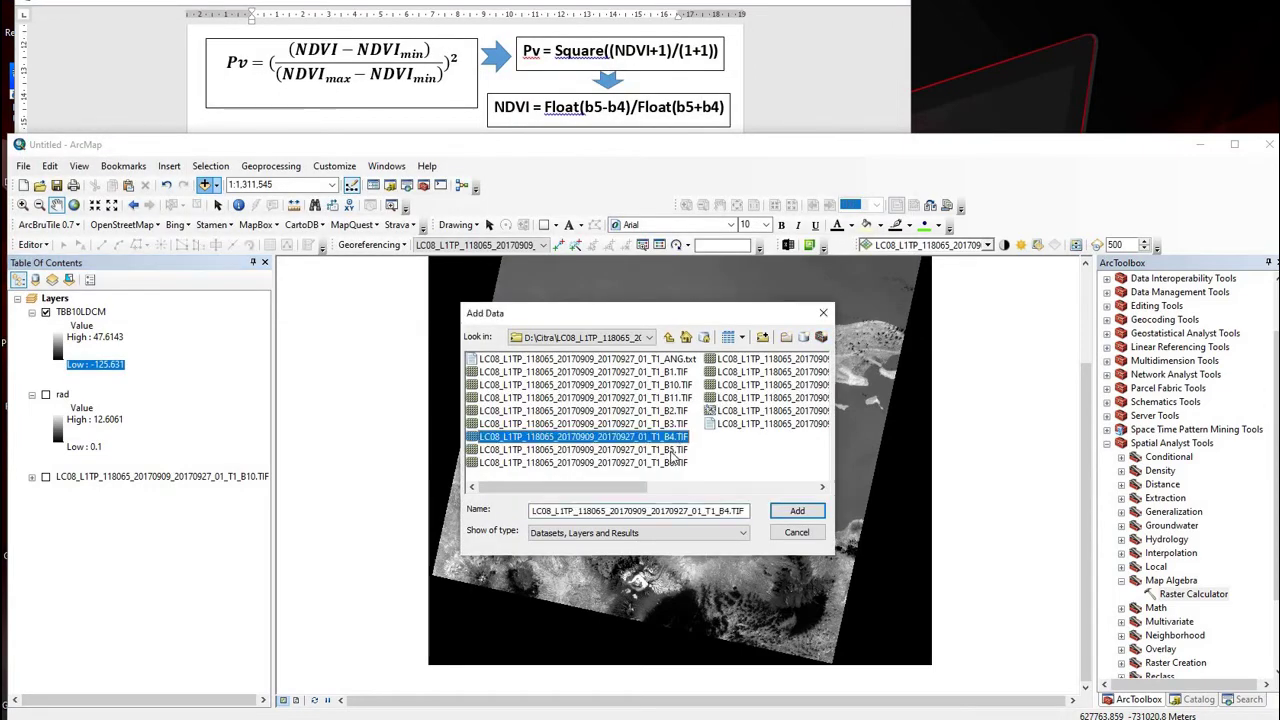
click(797, 511)
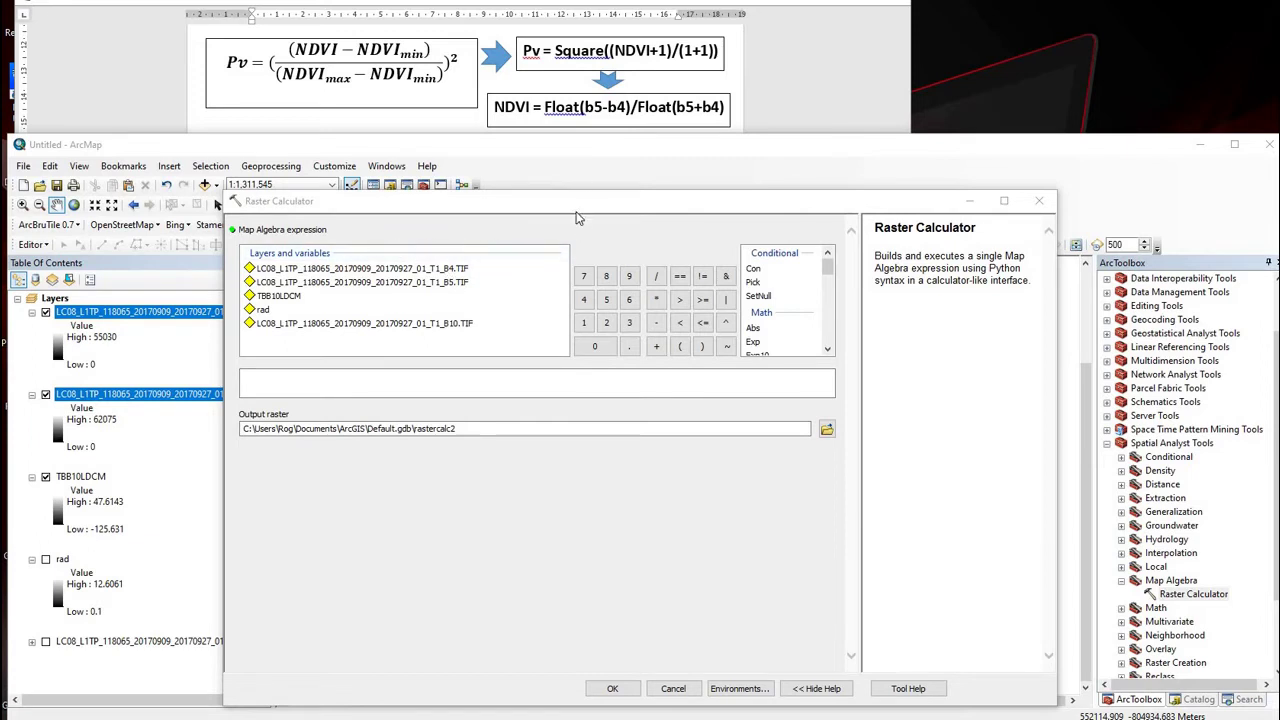
Step: Copy the NDVI formula Float(b5-b4)/Float(b5+b4) from the document into the Raster Calculator expression
click(552, 104)
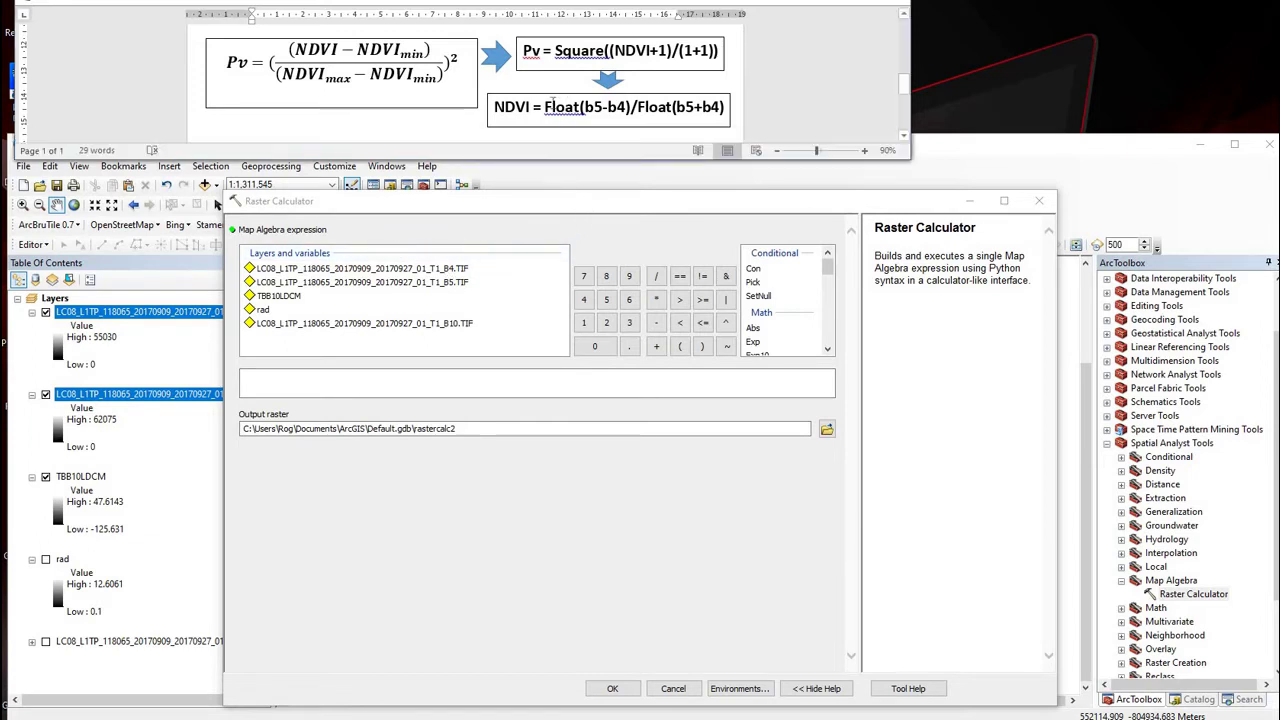
drag(544, 108, 727, 110)
key(ctrl+c)
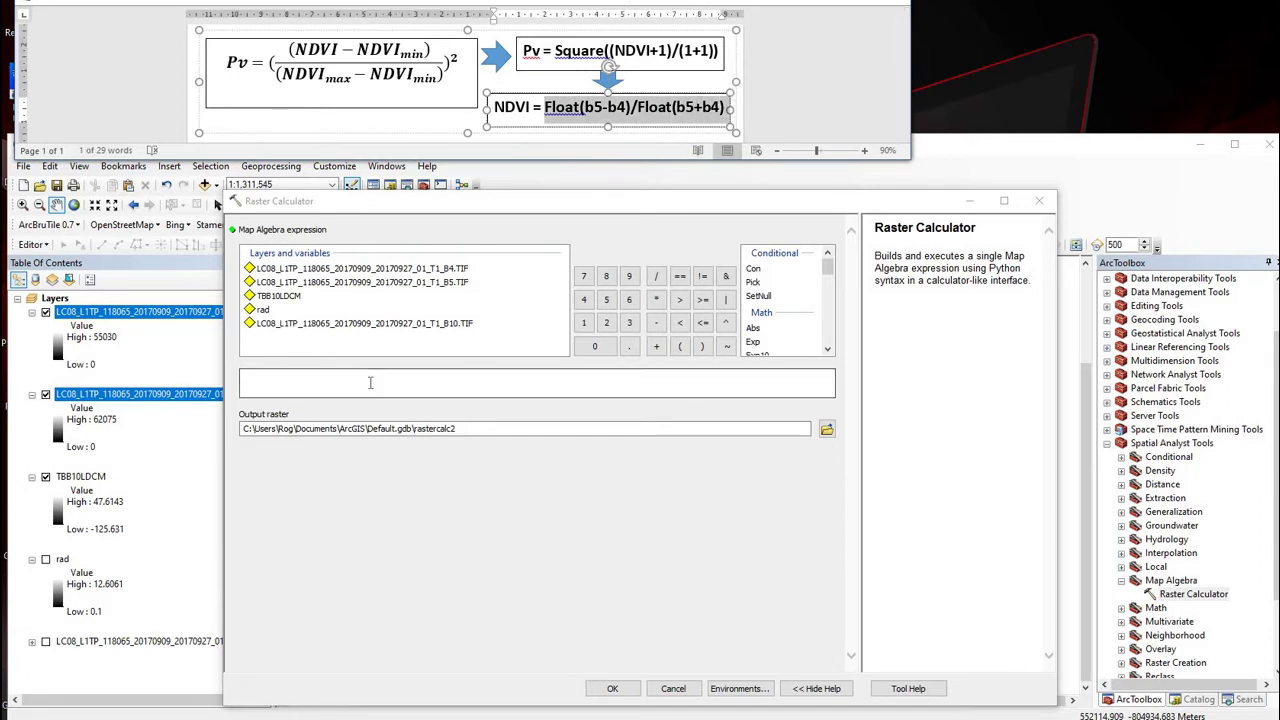
click(370, 383)
key(ctrl+v)
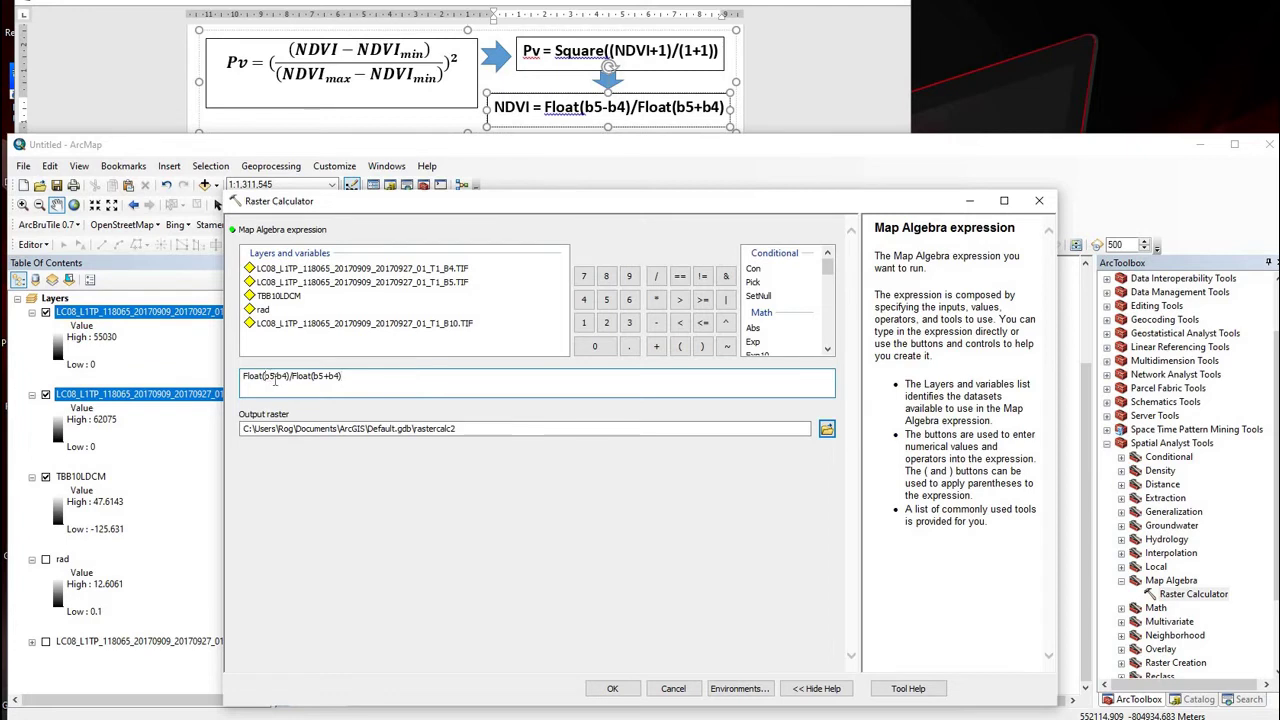
Step: Replace the b5 and b4 placeholders with the B5.TIF and B4.TIF layers and run the calculation with the output named NDVI
double_click(313, 283)
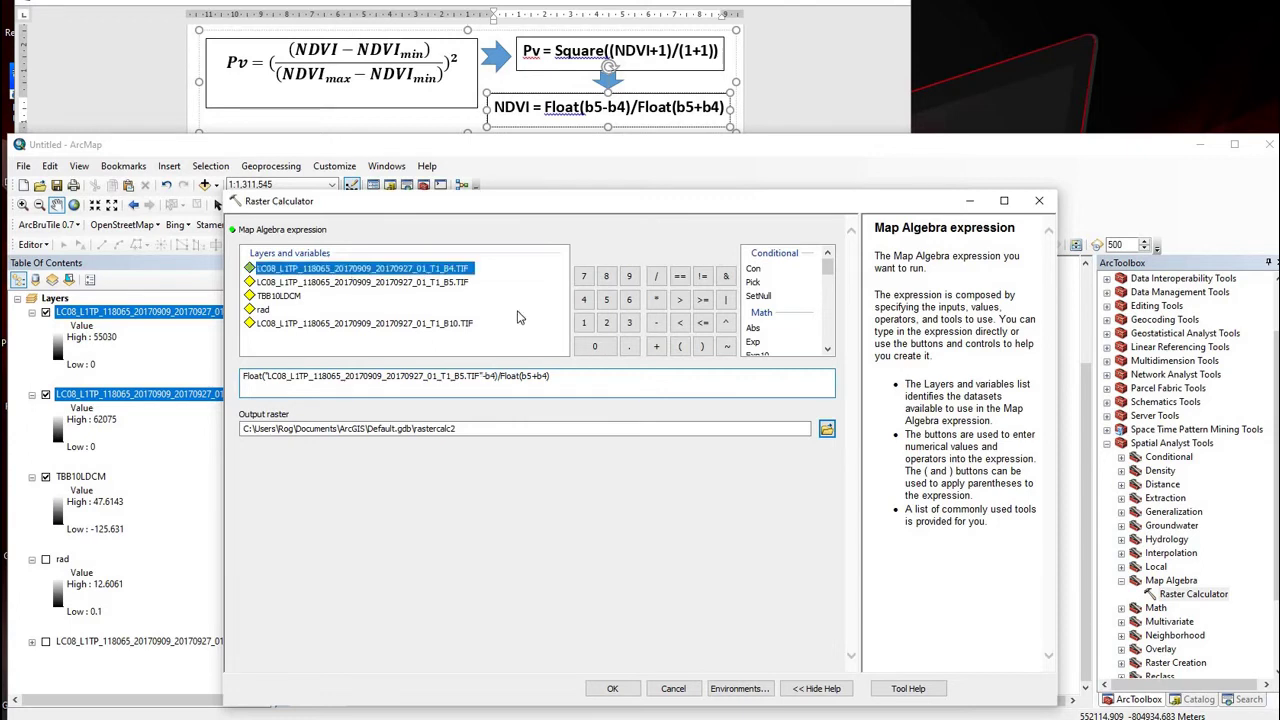
double_click(352, 270)
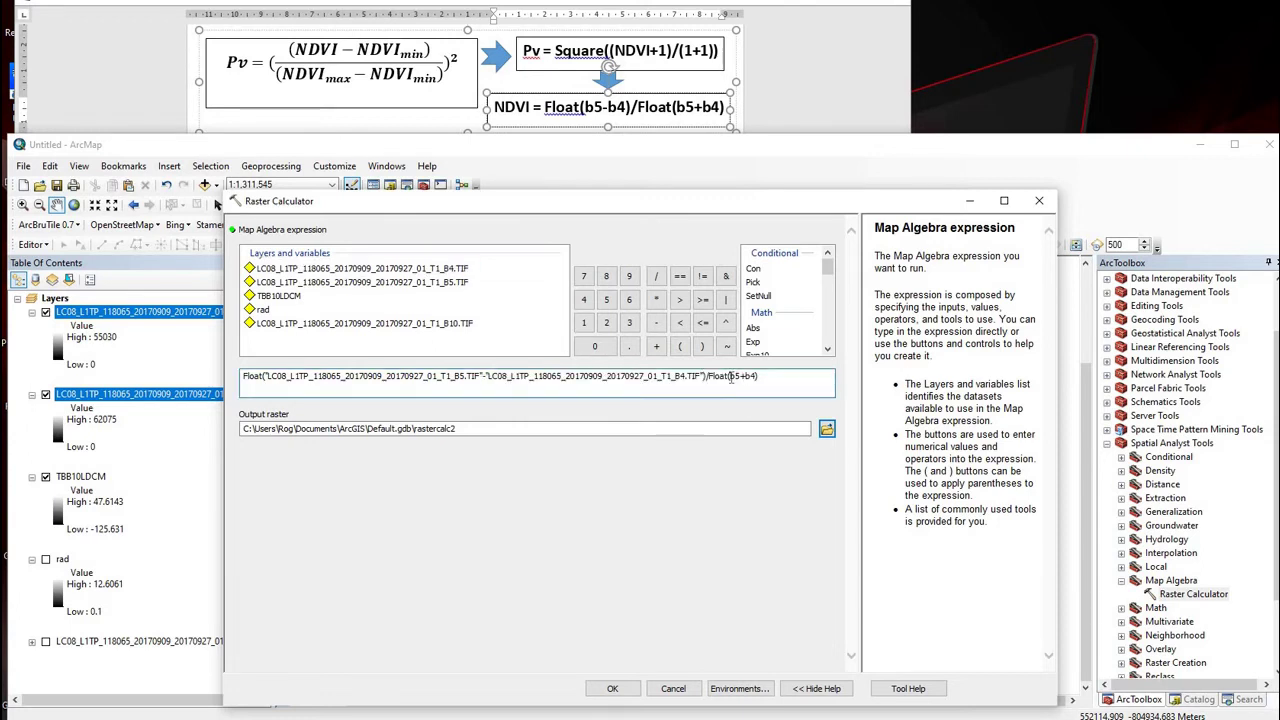
double_click(738, 376)
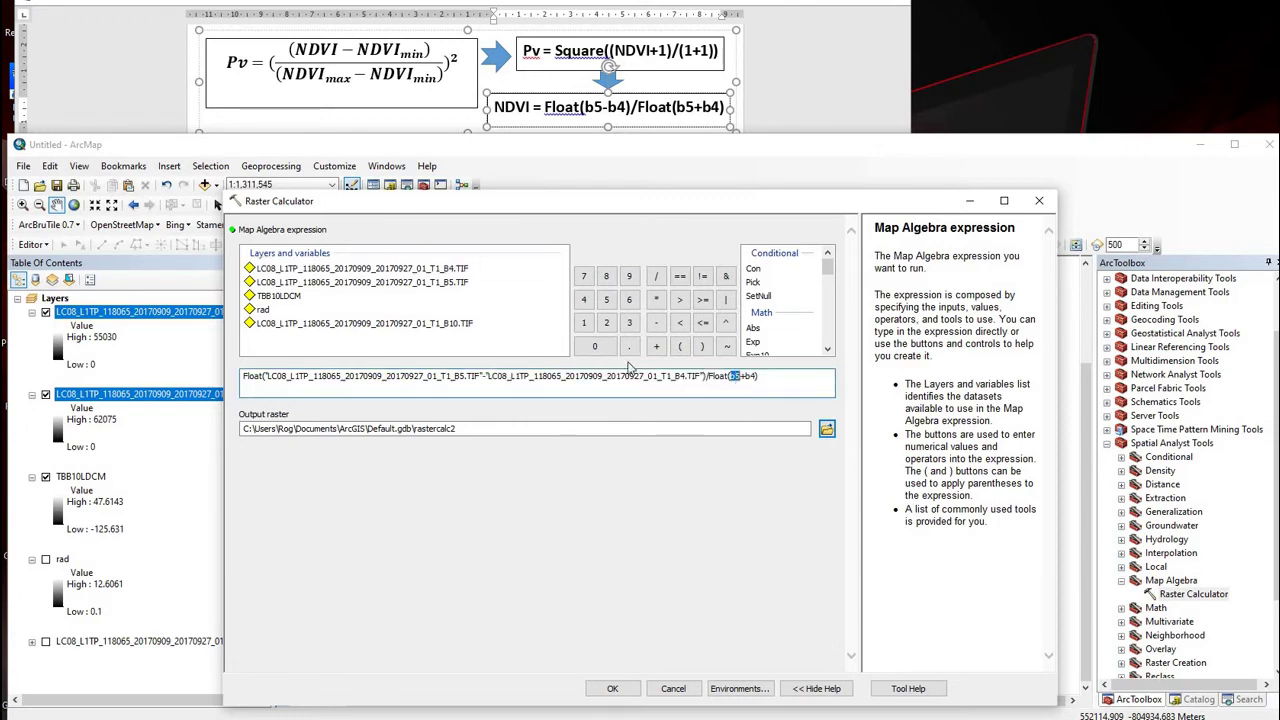
double_click(384, 288)
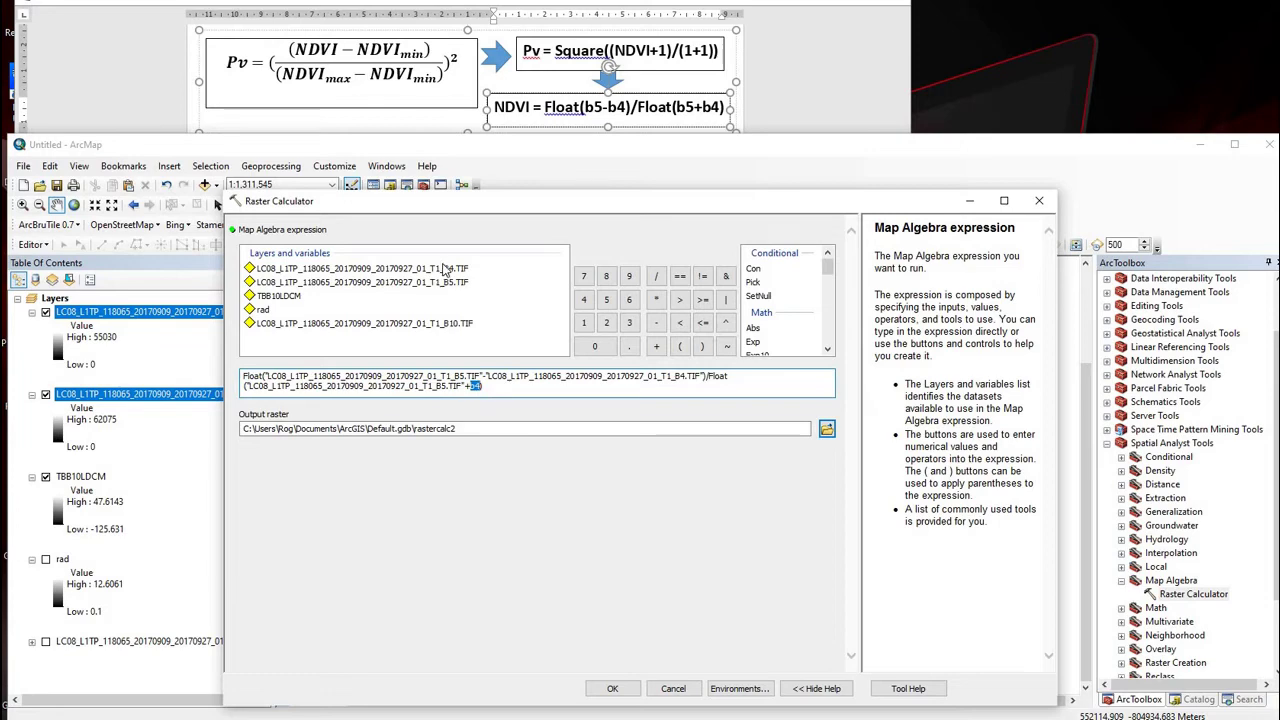
double_click(447, 270)
click(612, 692)
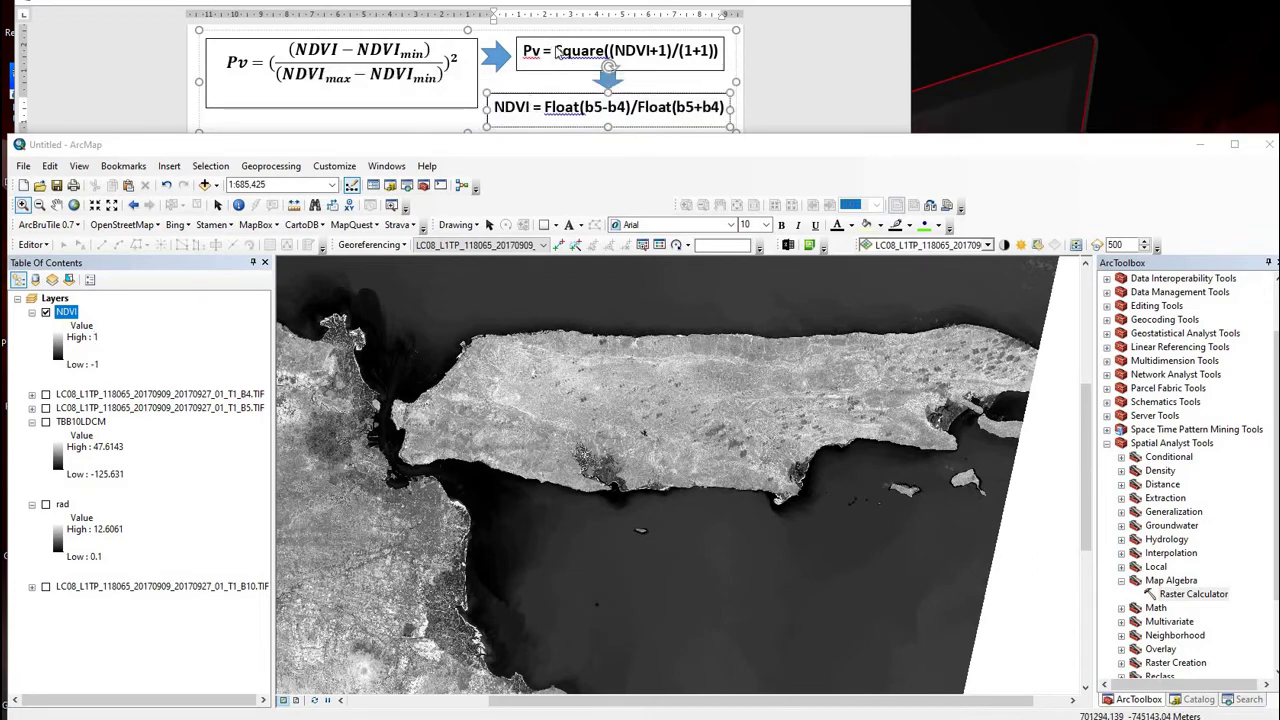
Step: Copy the Pv formula Square((NDVI+1)/(1+1)) from the document into a new Raster Calculator expression
double_click(1192, 594)
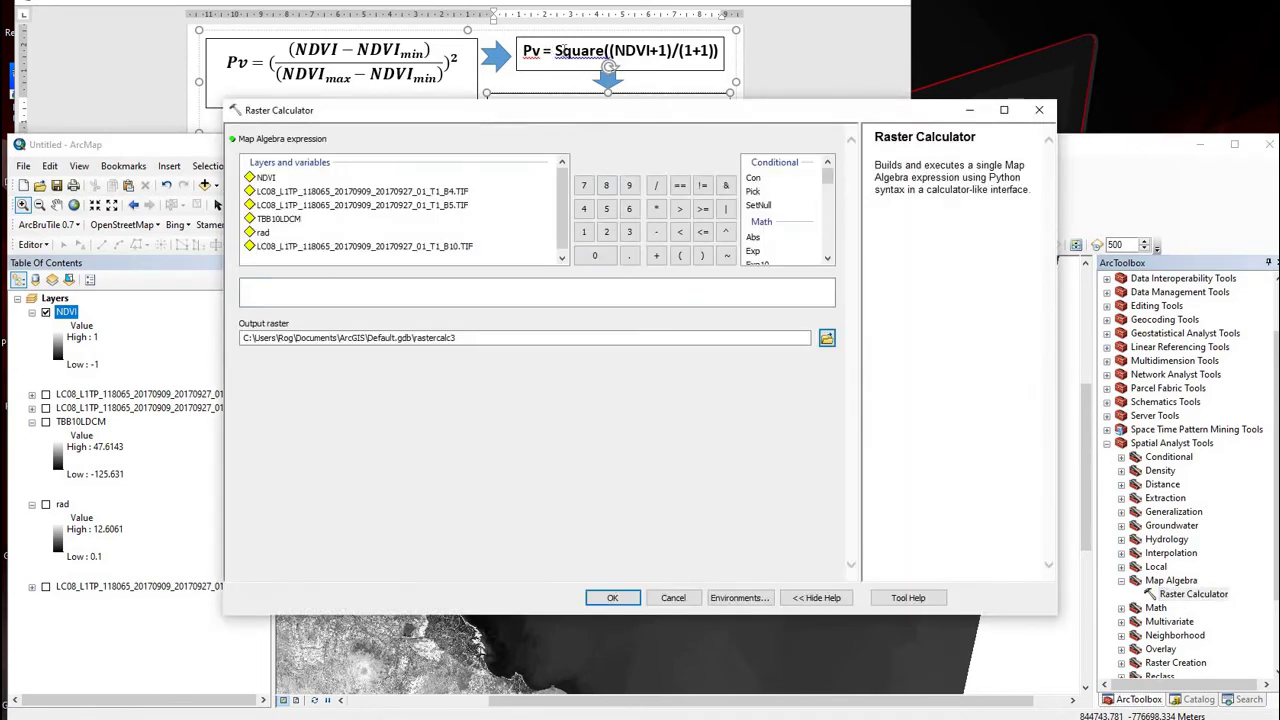
click(559, 51)
drag(555, 51, 722, 51)
key(ctrl+c)
click(386, 288)
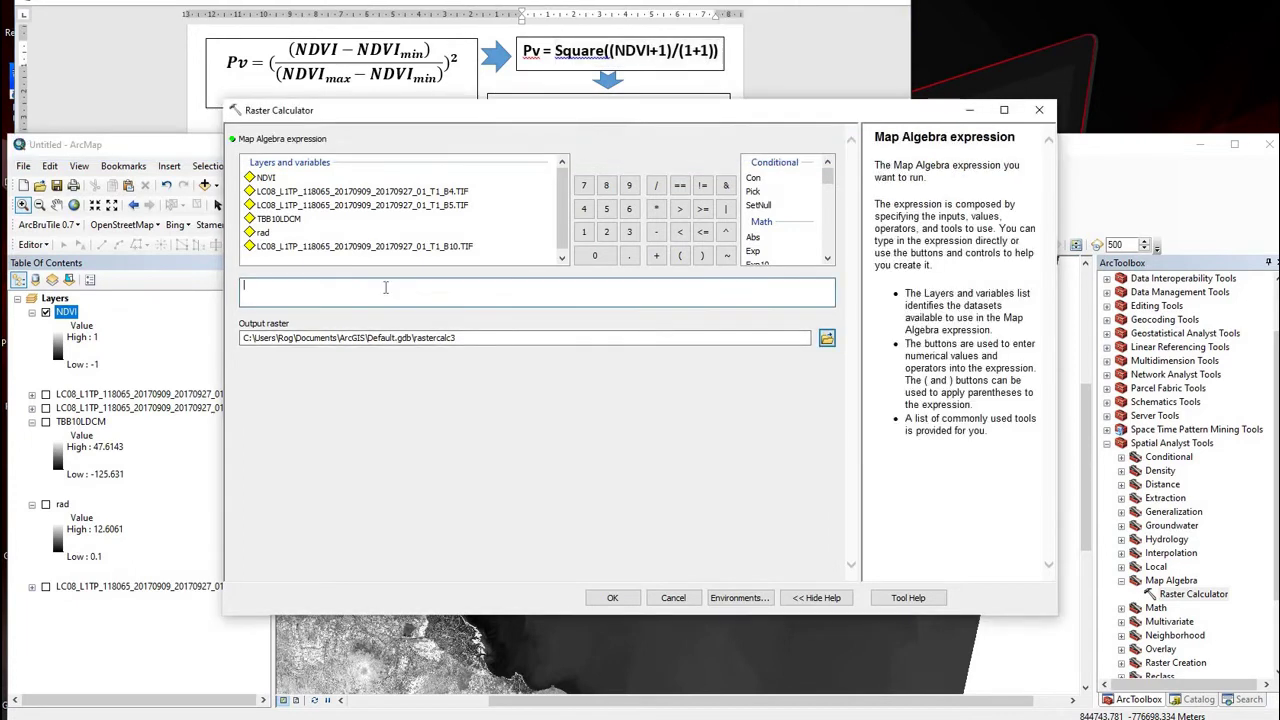
key(ctrl+v)
Step: Replace NDVI in the expression with the NDVI layer and run the calculation with the output named Pv
double_click(265, 177)
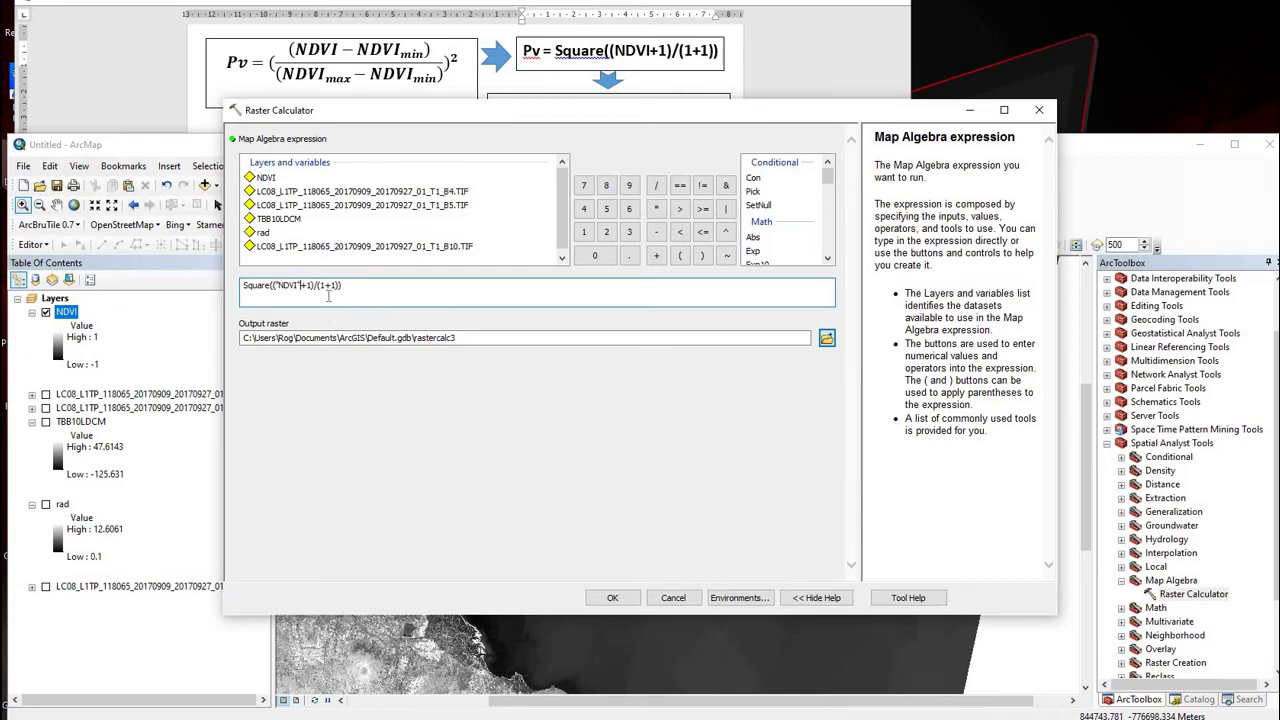
drag(462, 116, 478, 218)
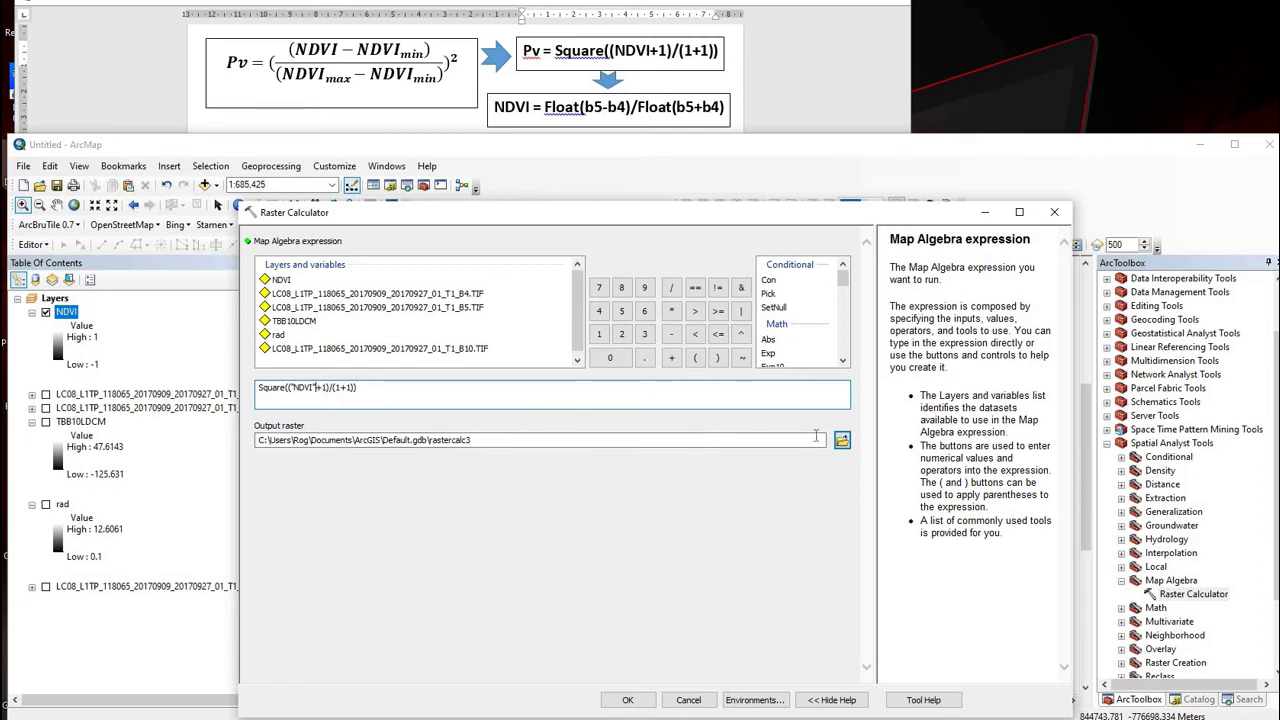
click(628, 700)
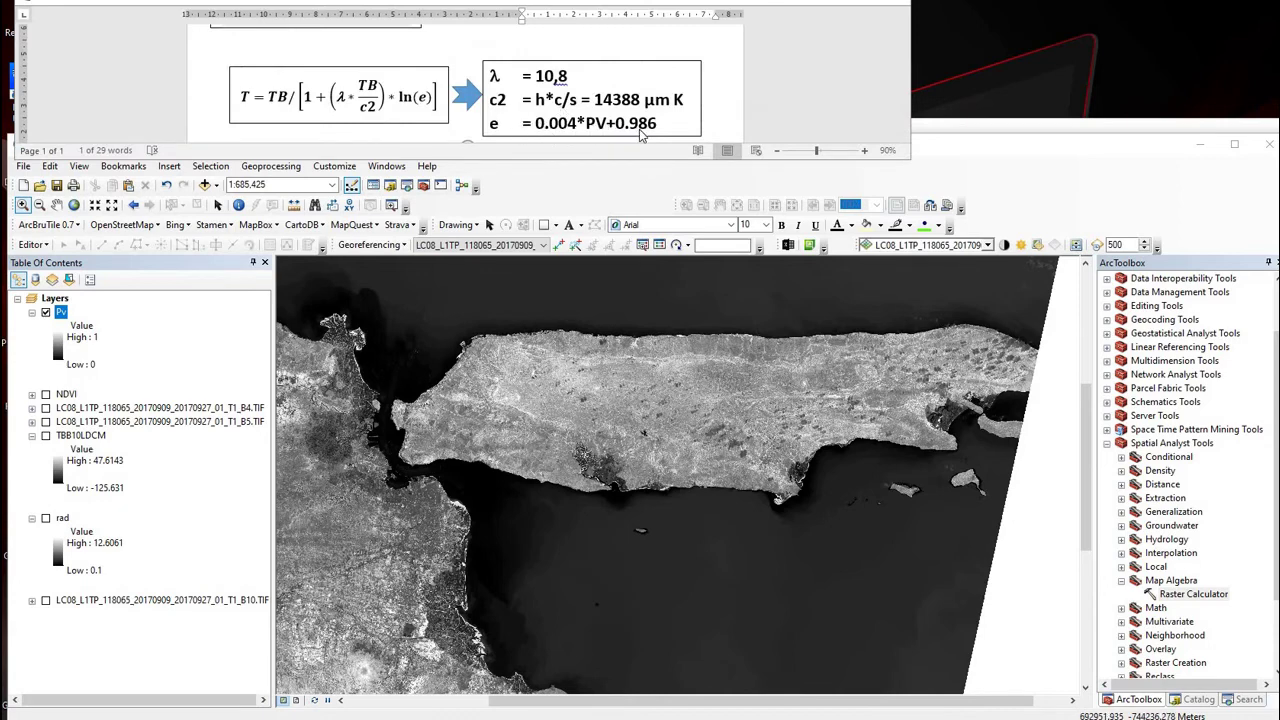
Step: Copy the emissivity formula 0.004*PV+0.986 from the document into a new Raster Calculator expression
double_click(1192, 595)
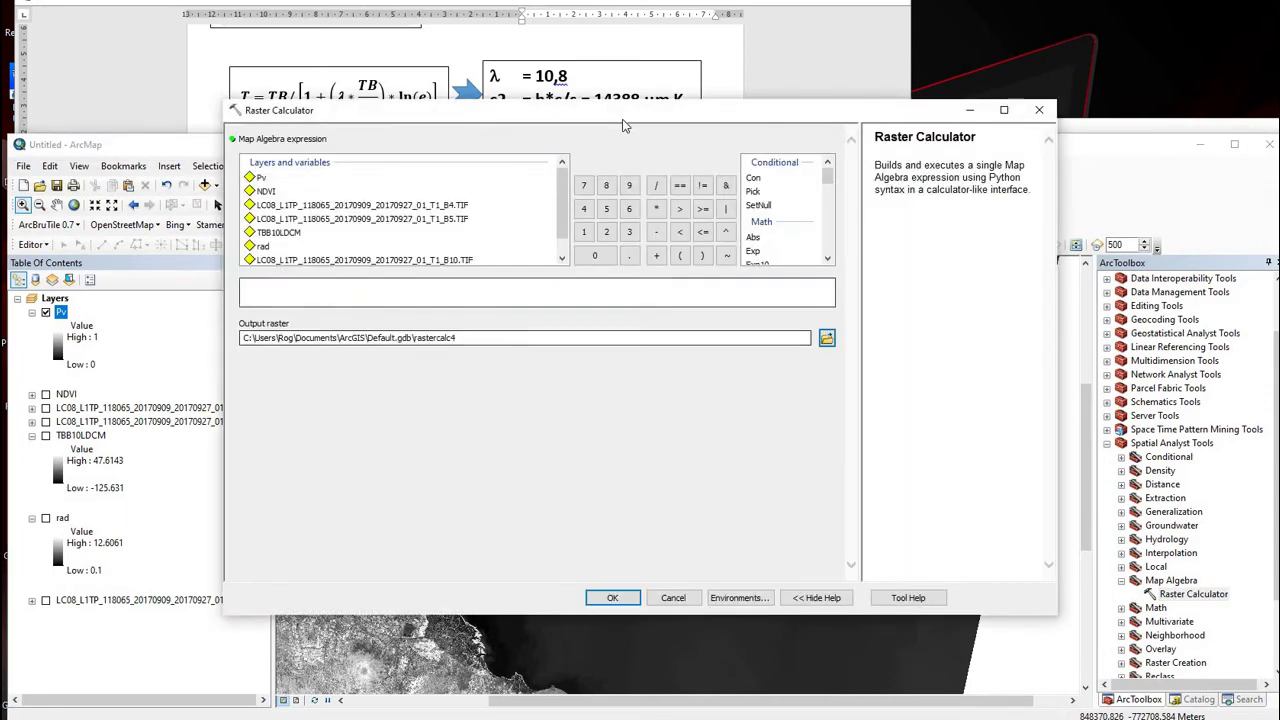
drag(622, 125, 622, 221)
click(550, 125)
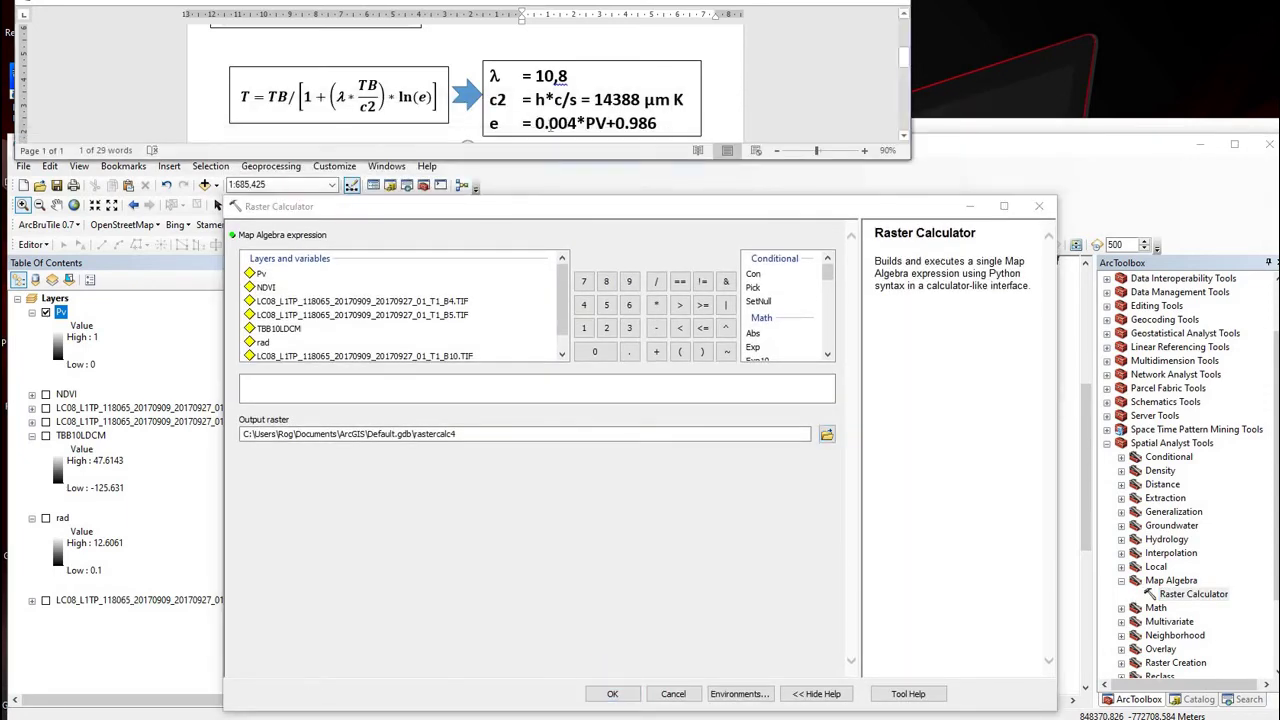
drag(535, 123, 641, 143)
key(ctrl+c)
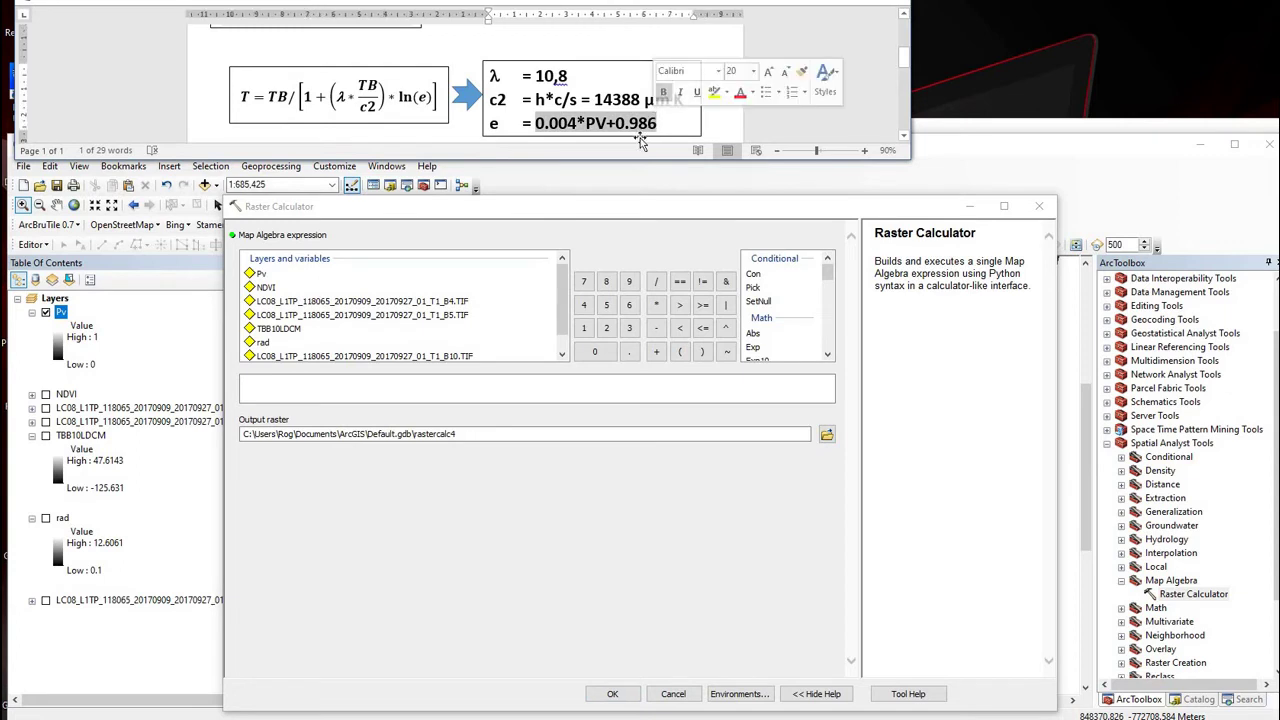
click(319, 381)
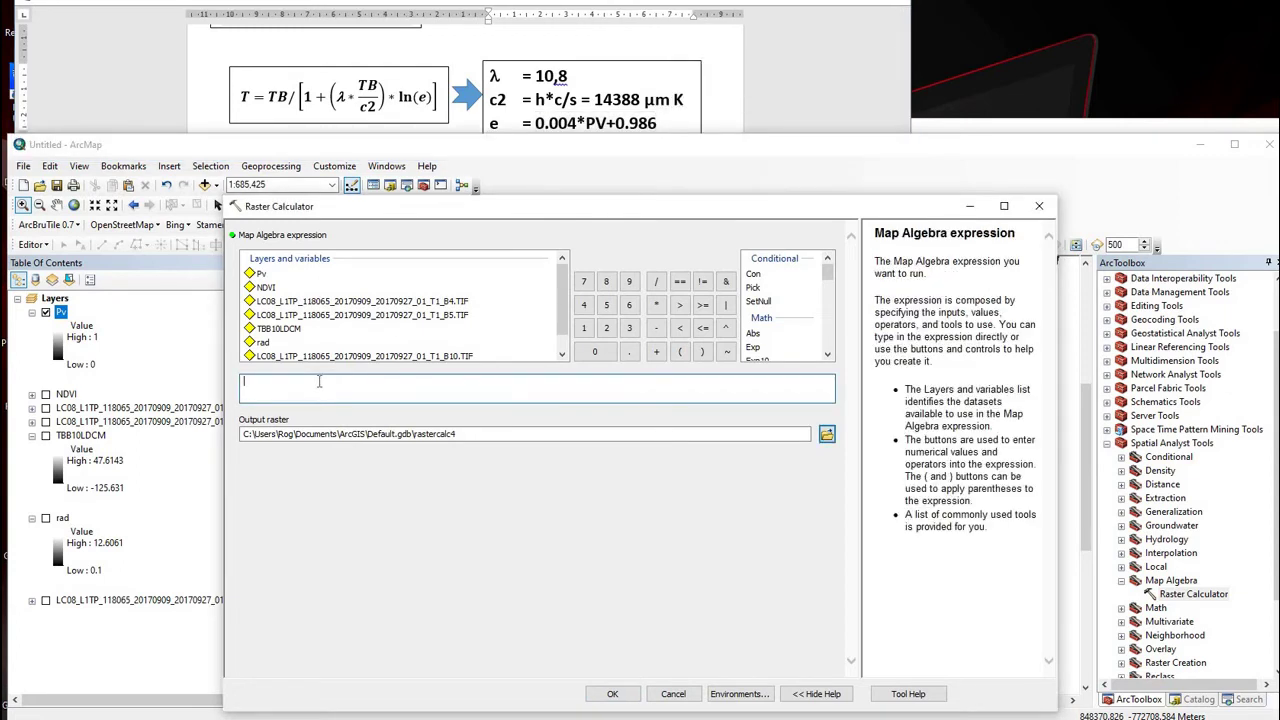
key(ctrl+v)
Step: Replace PV in the expression with the Pv layer and run the calculation with the output named e
double_click(259, 273)
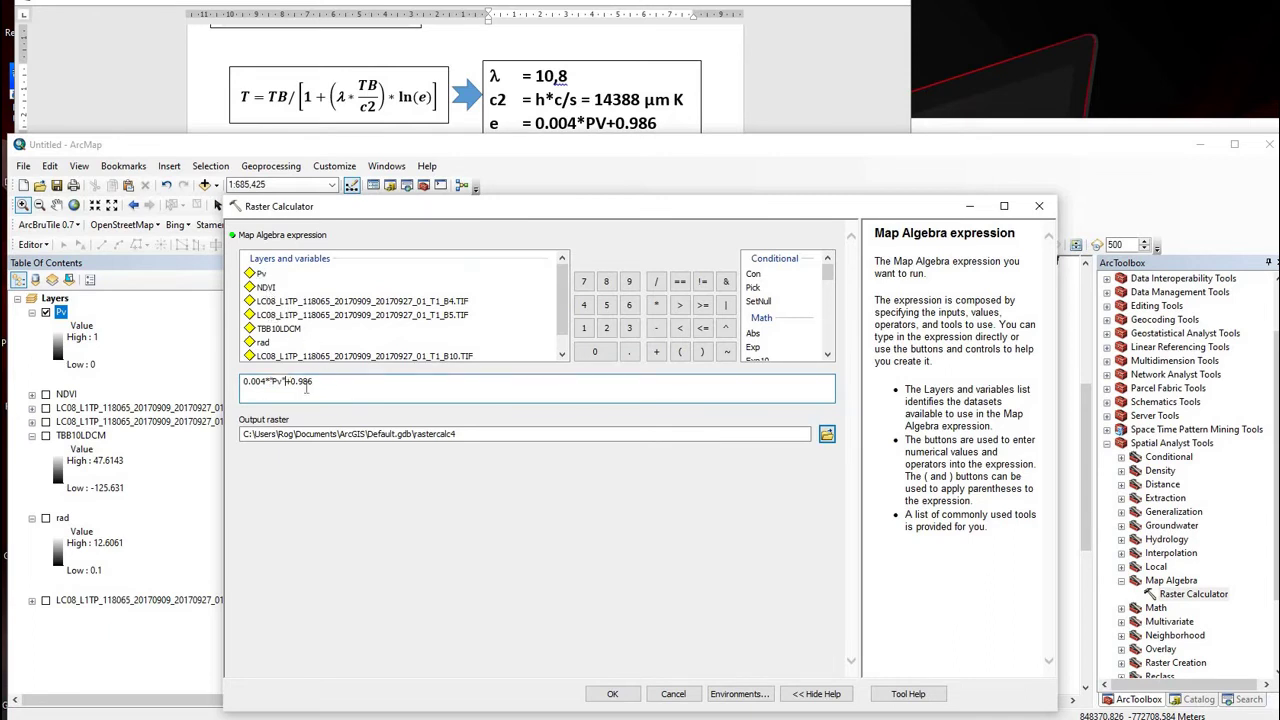
click(476, 438)
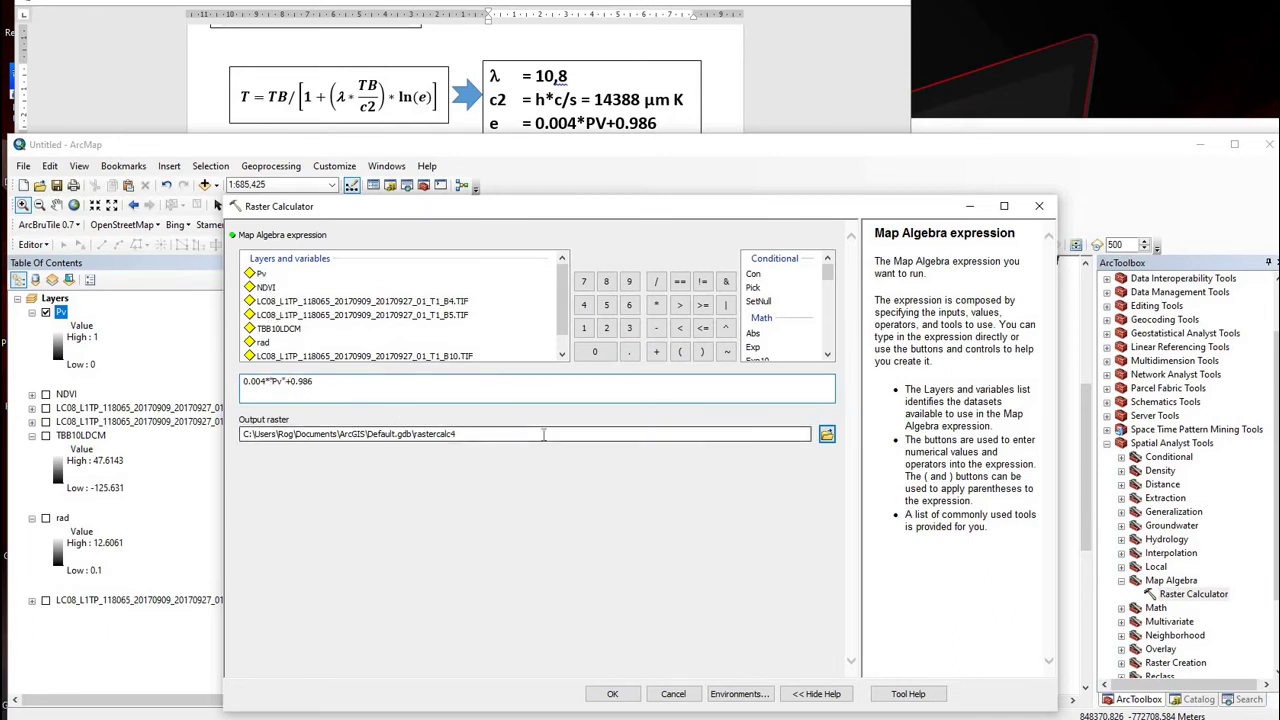
click(612, 694)
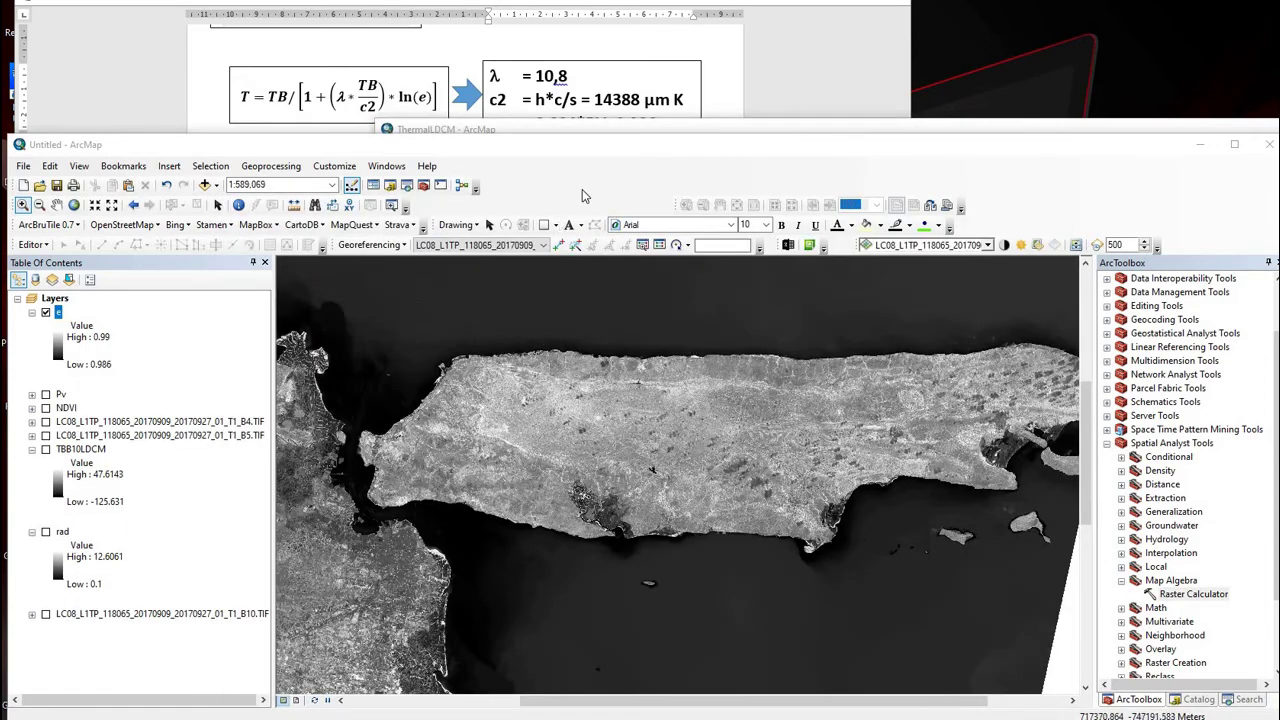
click(664, 126)
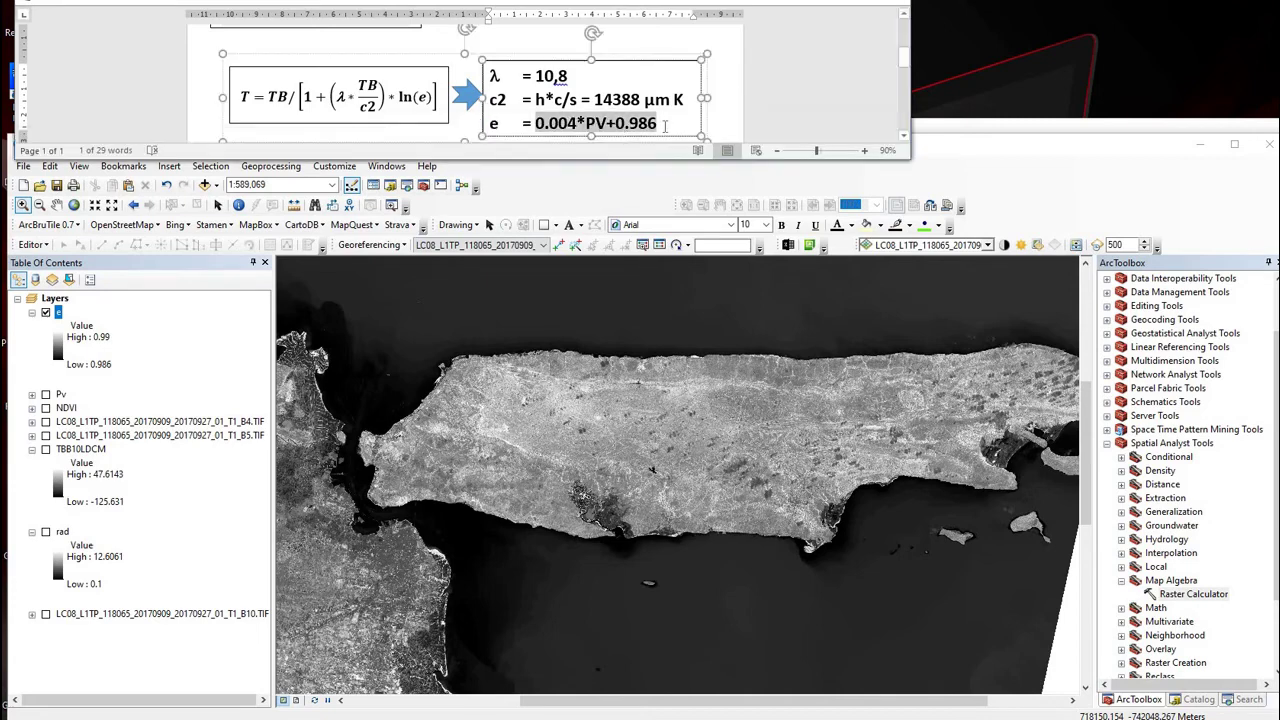
click(668, 125)
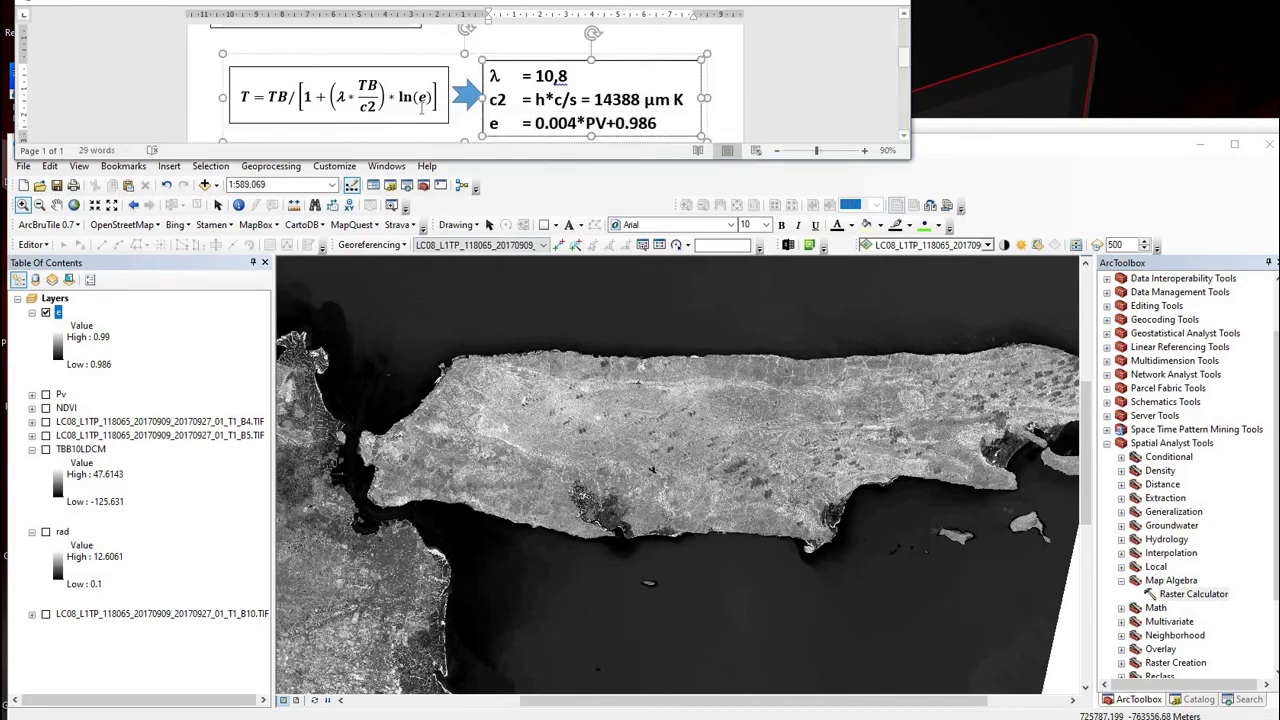
click(244, 97)
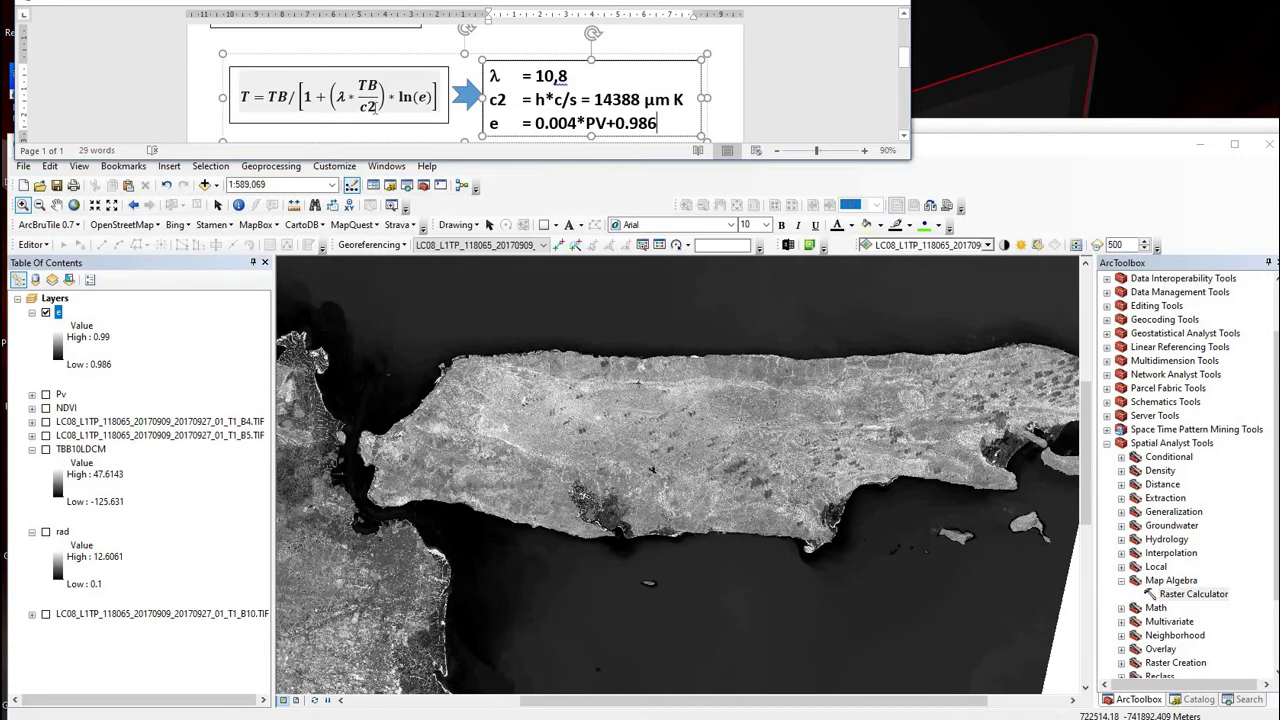
click(617, 107)
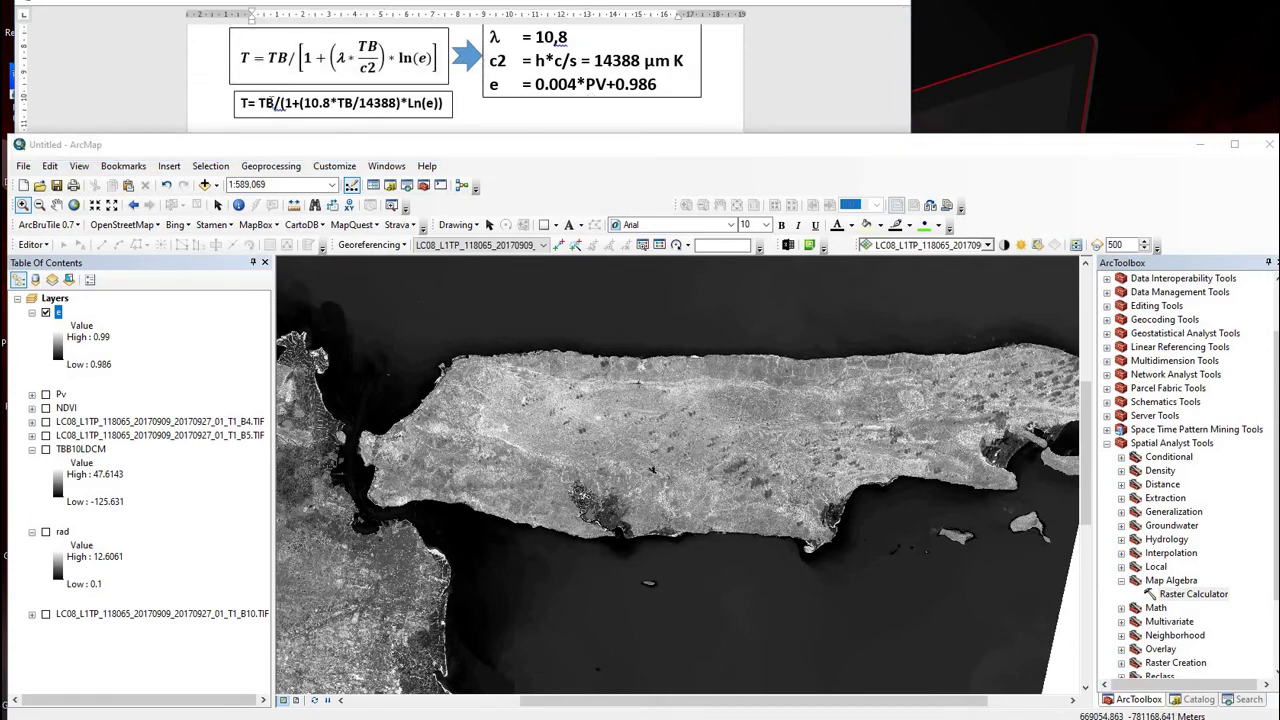
click(280, 62)
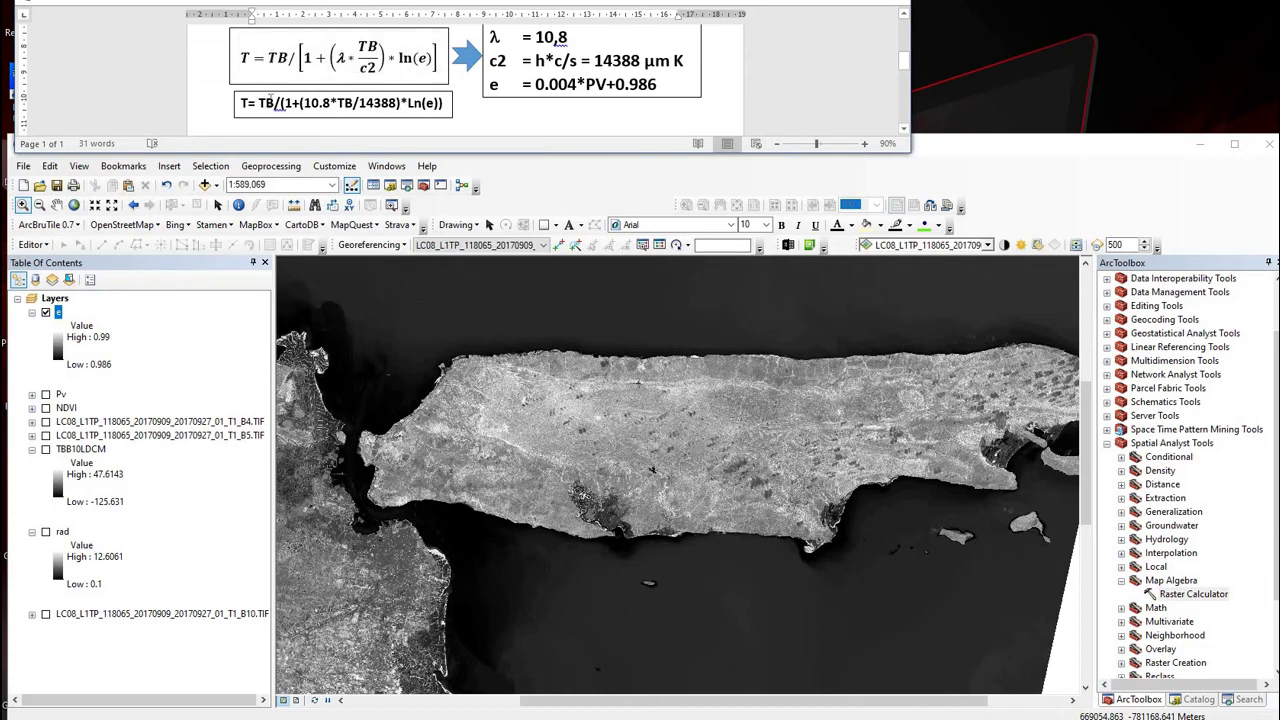
Step: Copy the temperature formula TB/(1+(10.8*TB/14388)*Ln(e)) from the document into a new Raster Calculator expression
click(1200, 594)
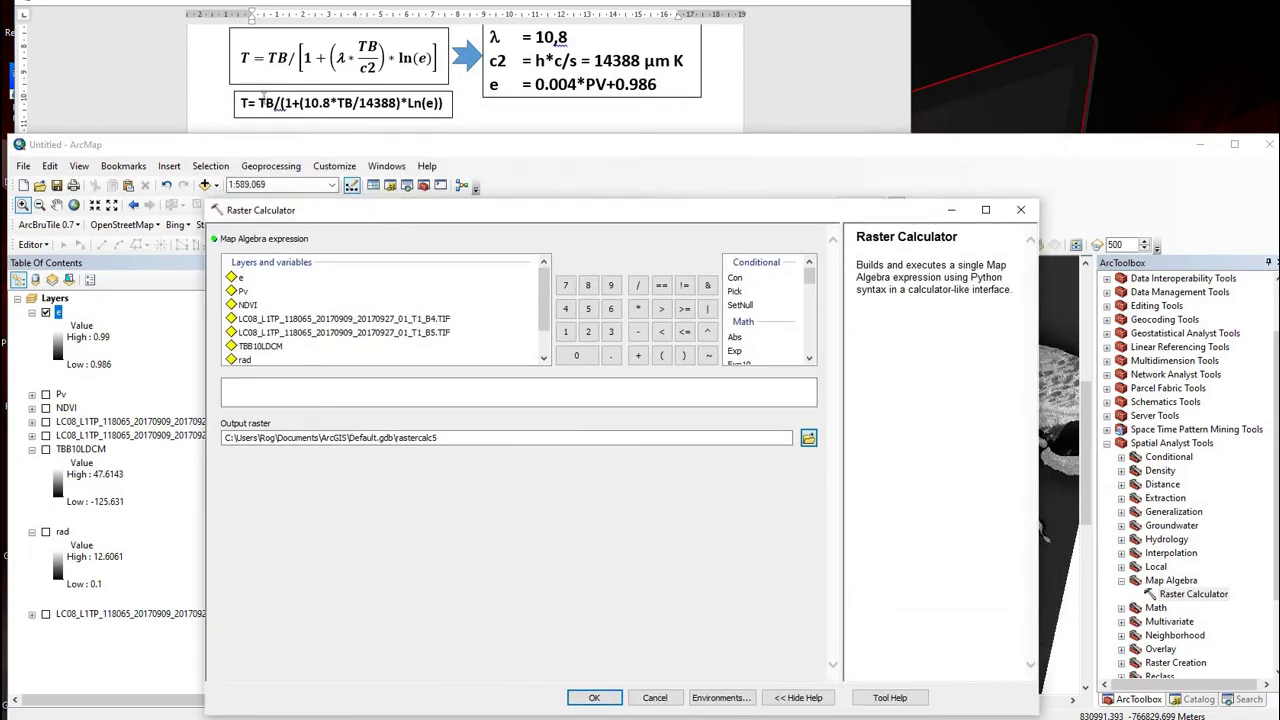
click(278, 104)
drag(259, 103, 446, 104)
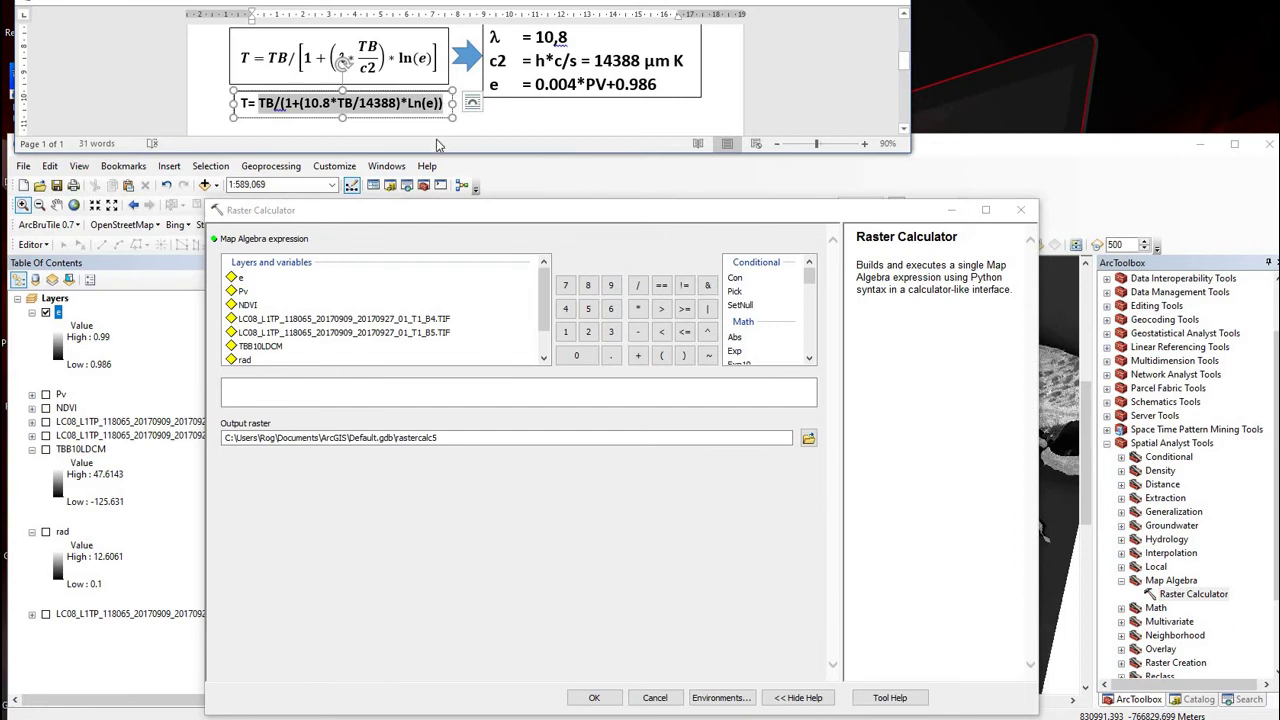
key(ctrl+c)
click(231, 396)
key(ctrl+v)
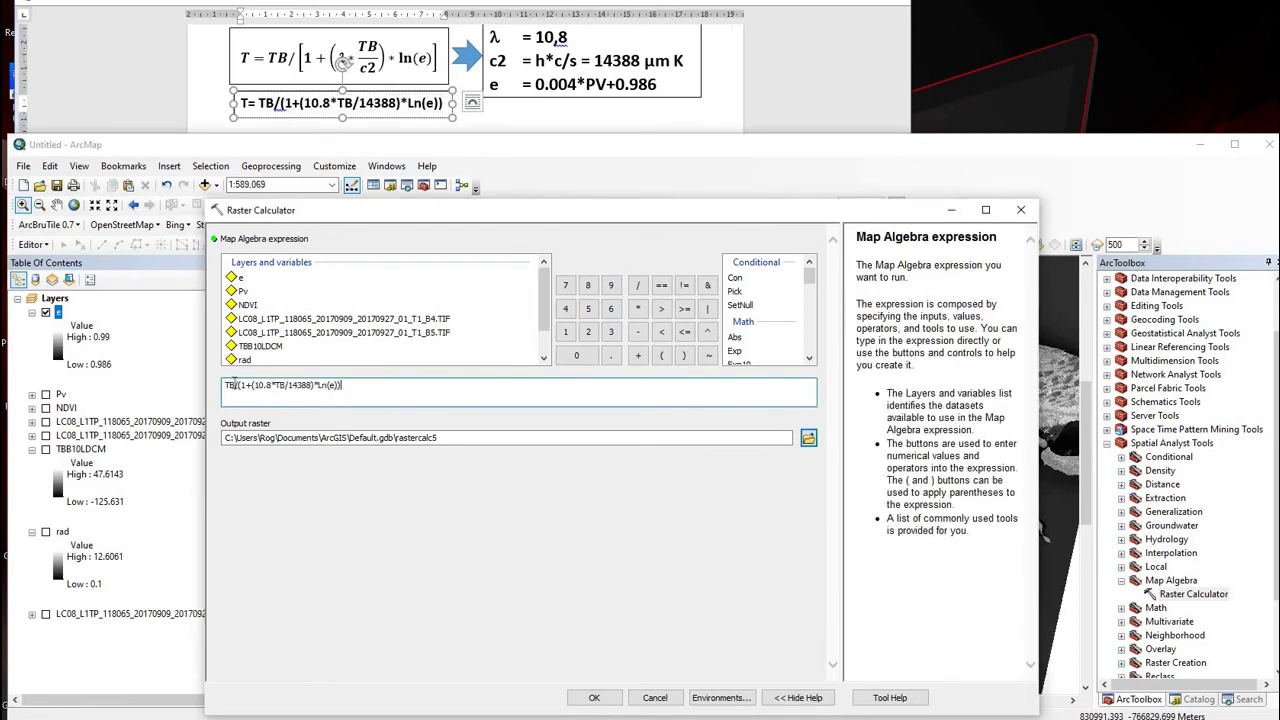
Step: Replace both TB placeholders in the expression with the TBB10LDCM layer and the e placeholder with the e layer
key(shift+Home)
double_click(262, 346)
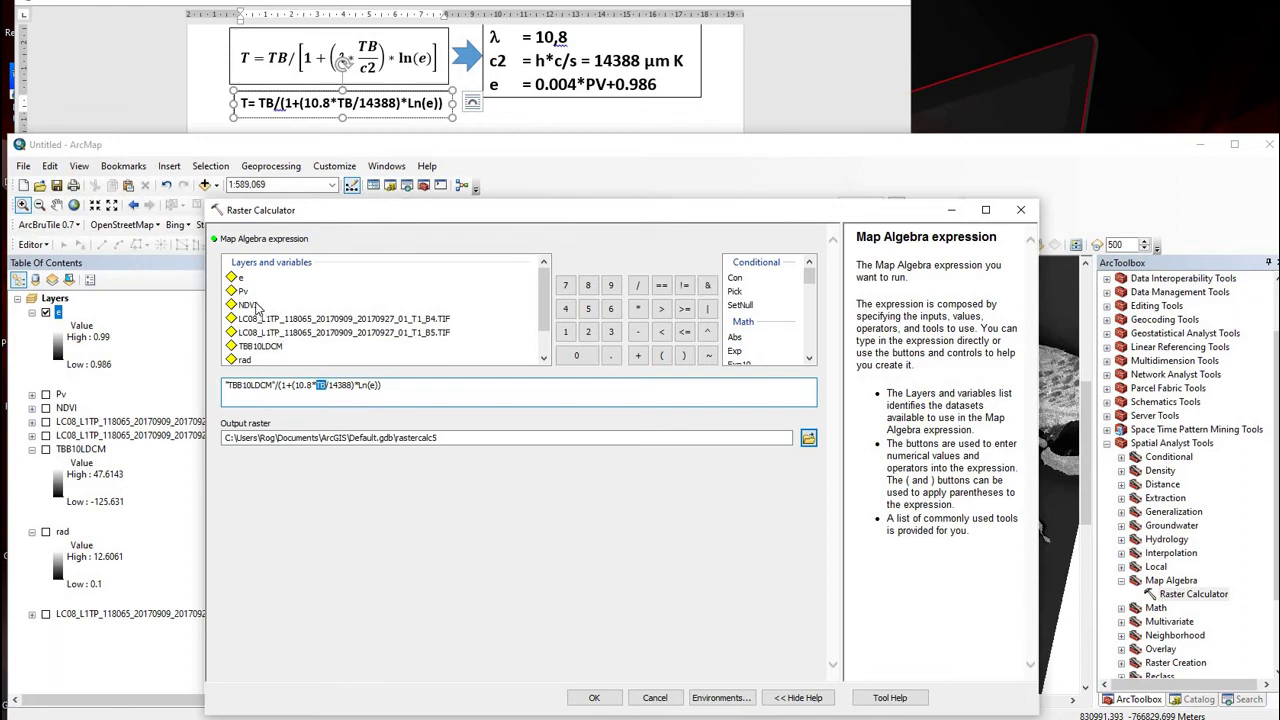
double_click(262, 347)
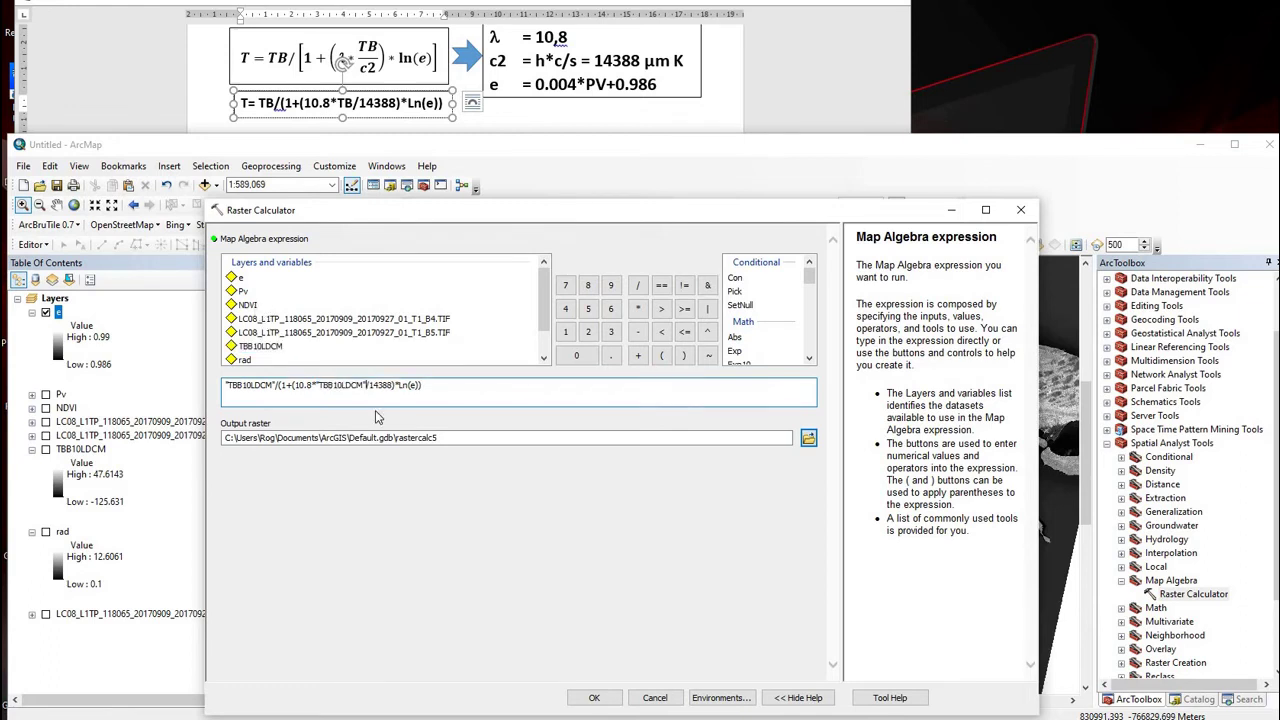
click(420, 386)
double_click(238, 278)
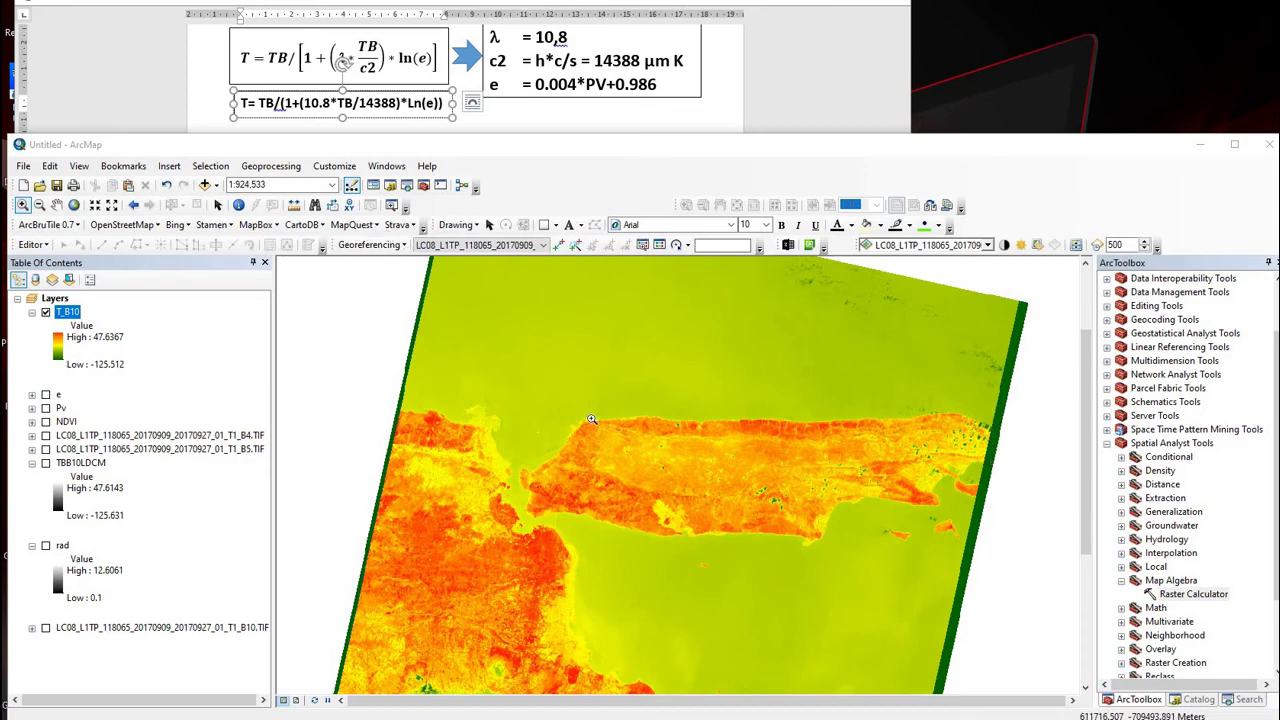
Step: Draw a rectangle graphic on the map enclosing the elongated island east of the mainland in the T_B10 raster
click(543, 227)
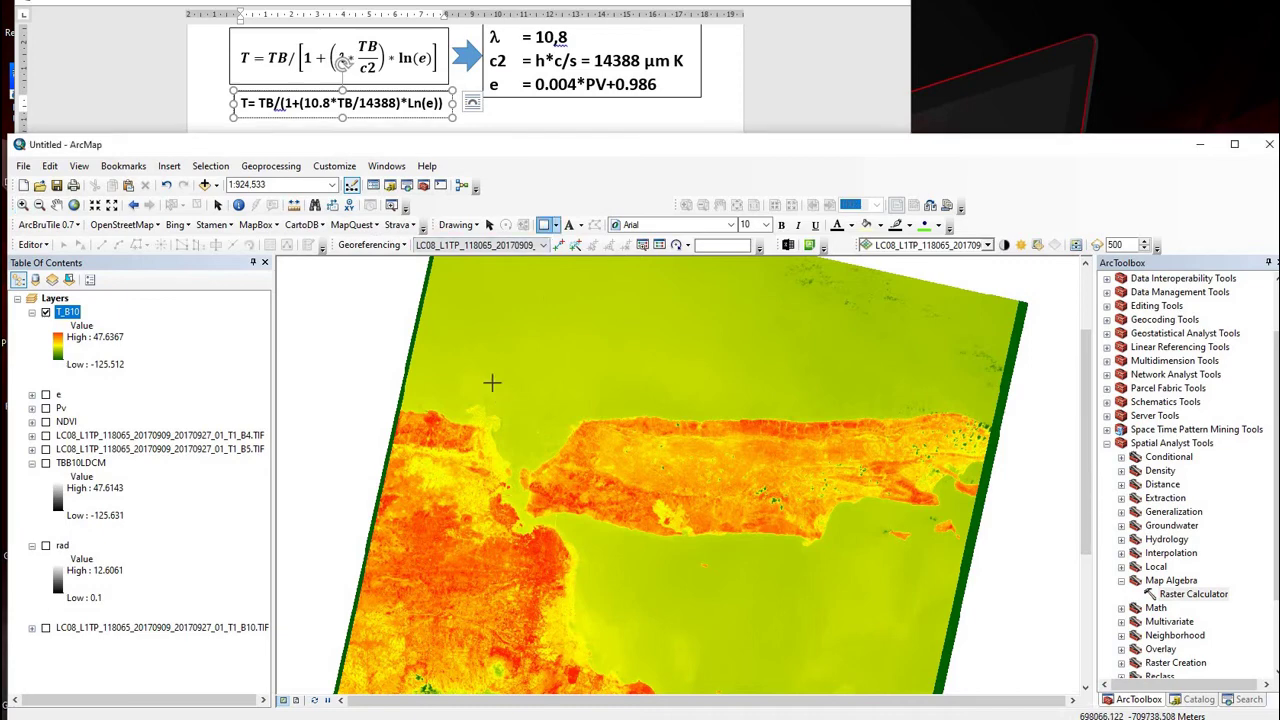
drag(444, 334, 962, 564)
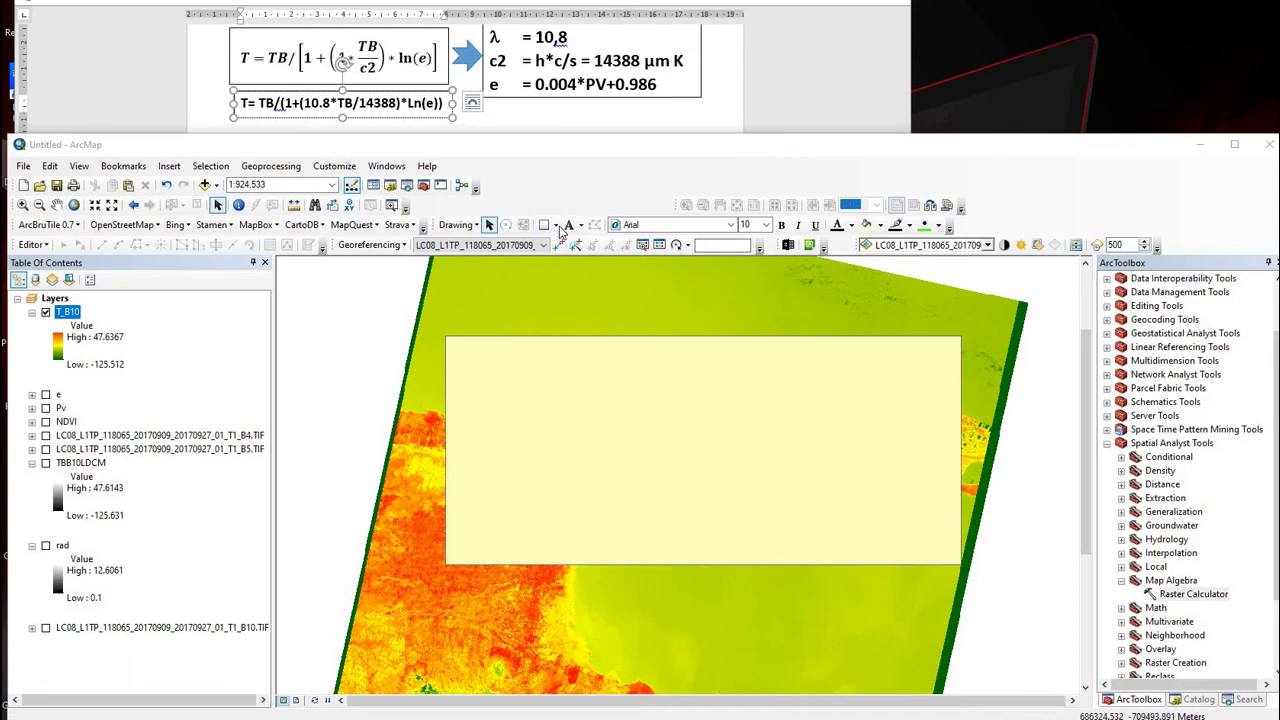
Step: Convert the rectangle graphic to a polygon shapefile named Converted_Graphics_2.shp in the data frame's coordinate system and add it to the map
click(477, 226)
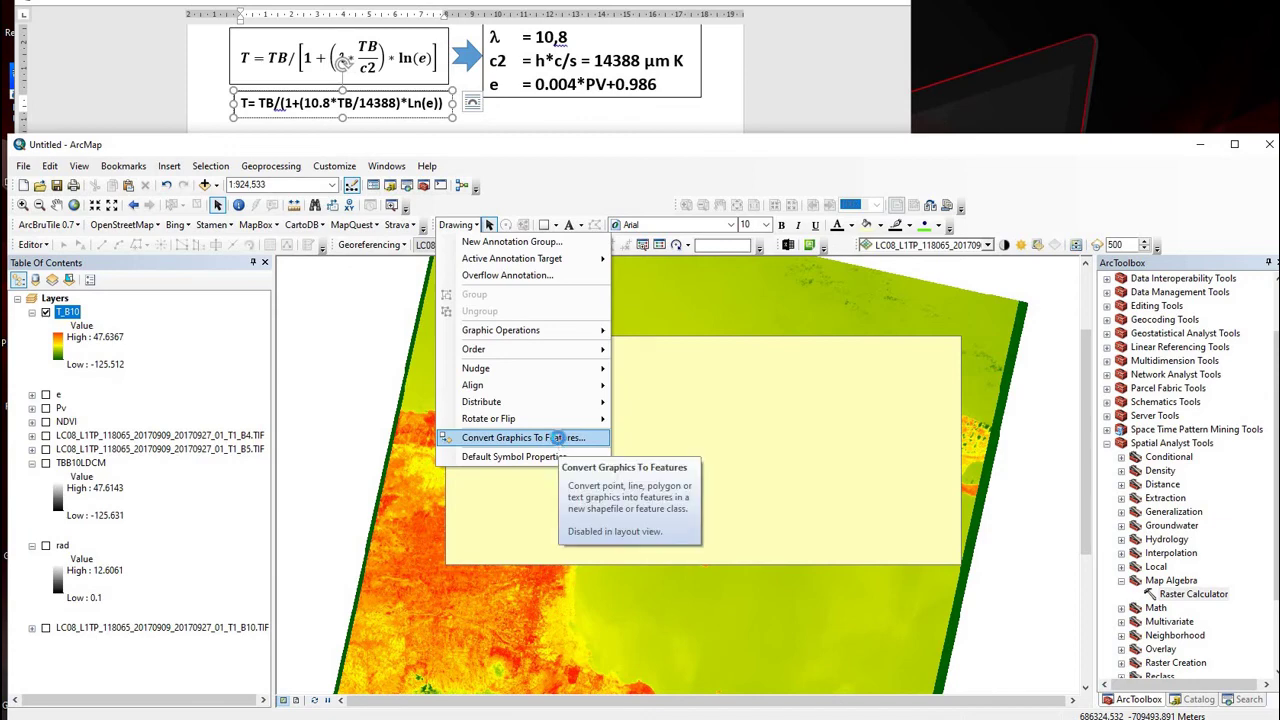
click(553, 442)
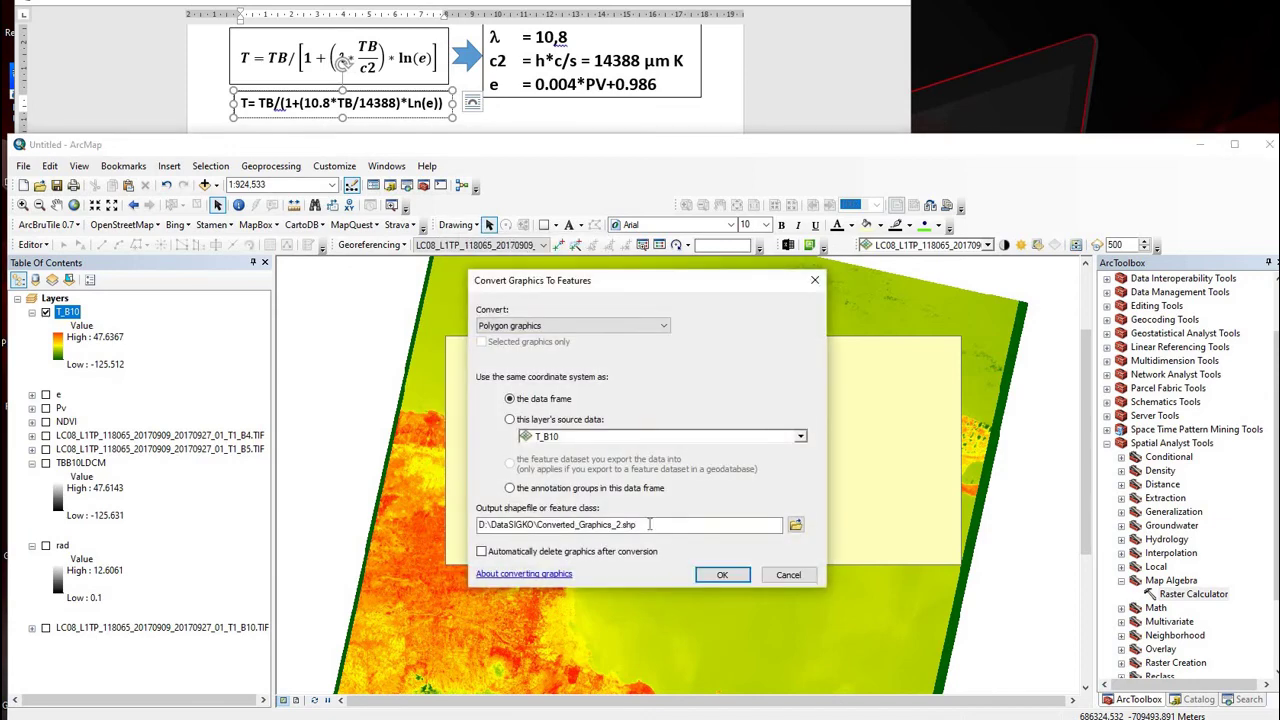
click(718, 575)
key(Return)
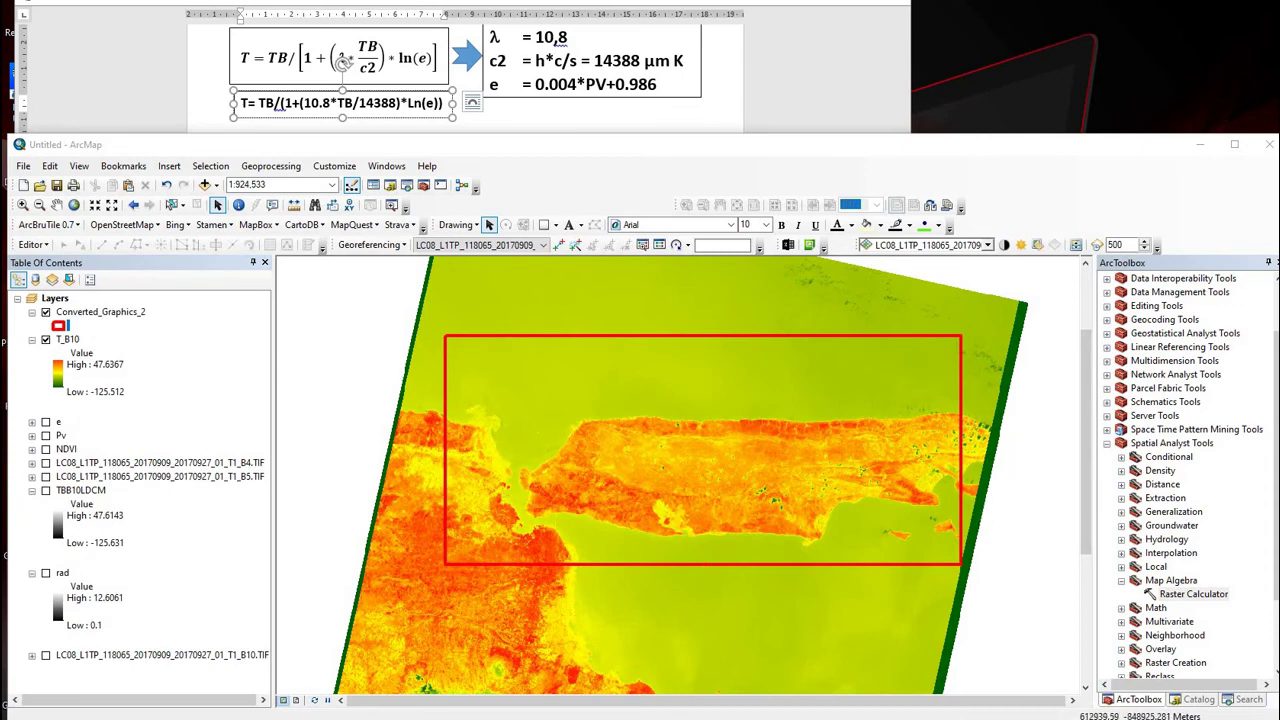
Step: Run Extract by Mask on the T_B10 raster with Converted_Graphics_2 as the mask, and hide the original T_B10 layer
click(1121, 498)
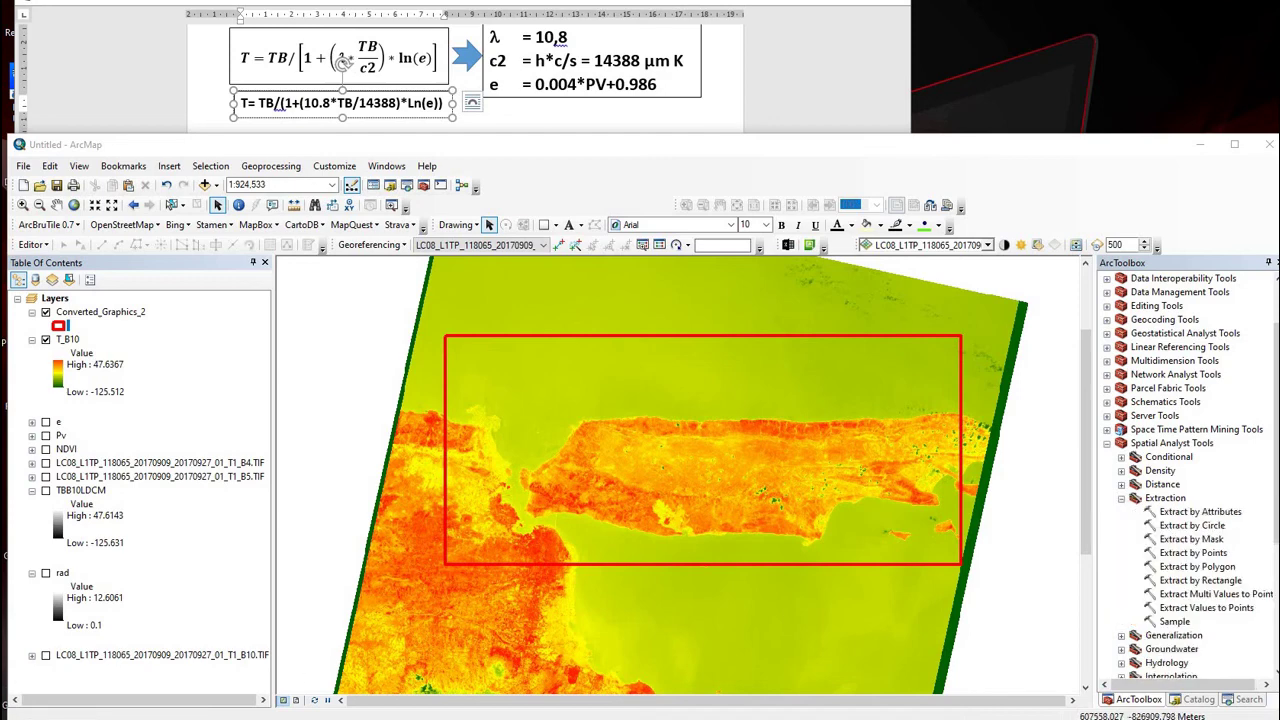
double_click(1191, 539)
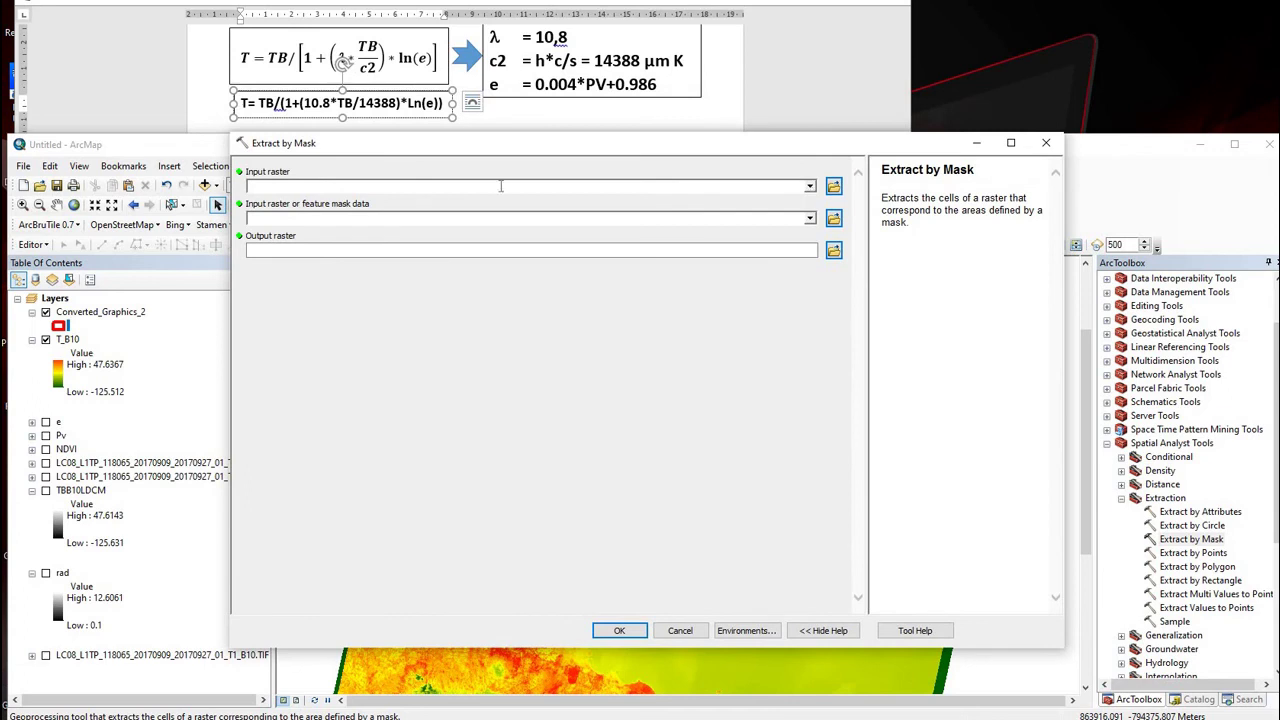
click(500, 186)
click(295, 202)
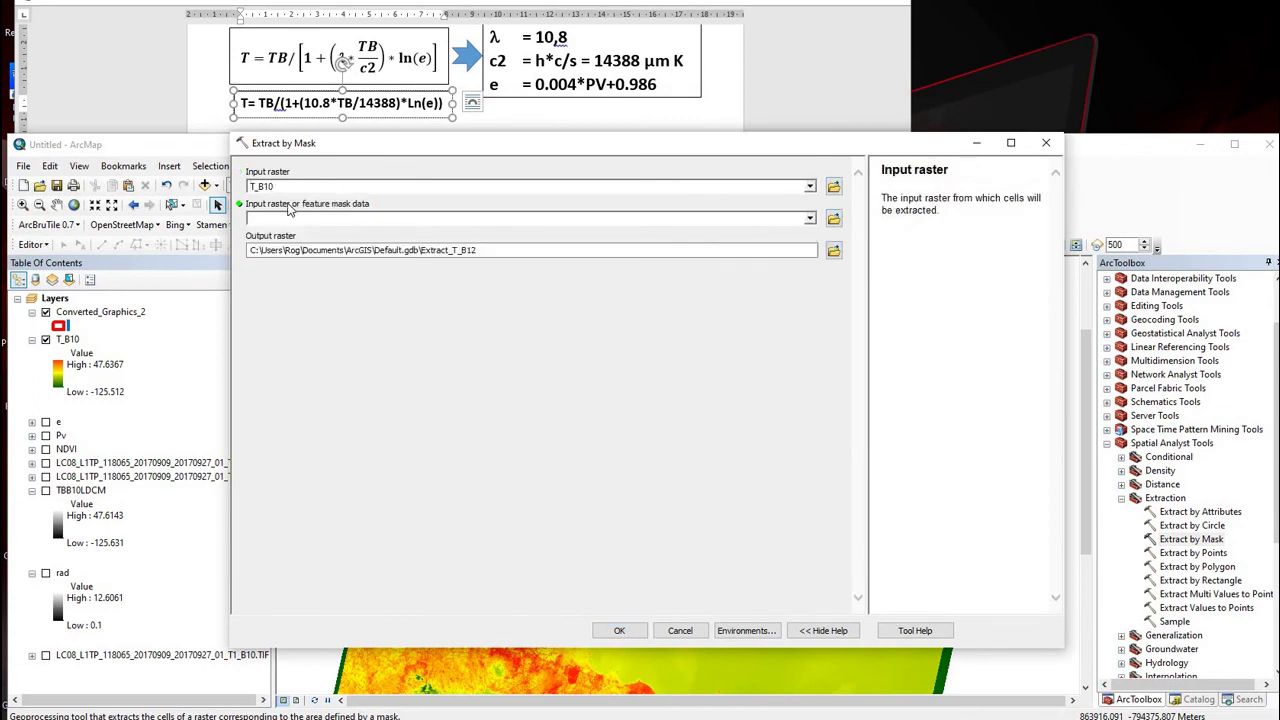
click(811, 220)
click(316, 234)
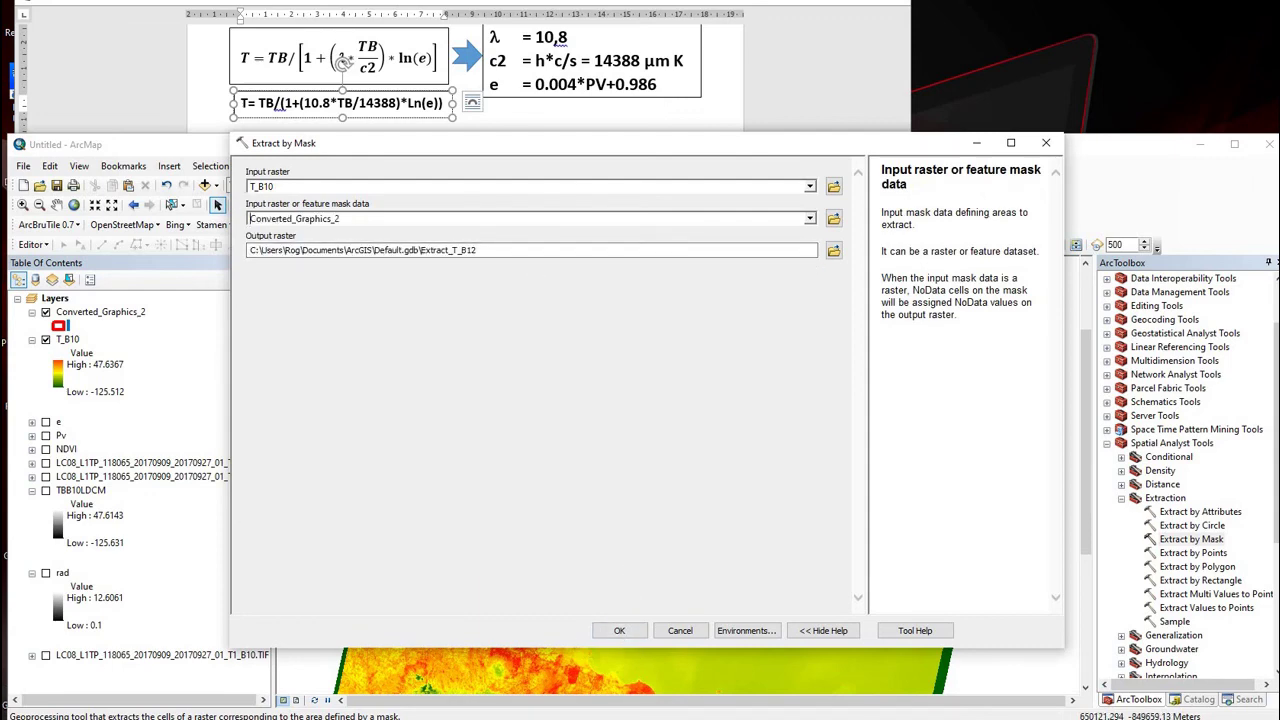
key(Return)
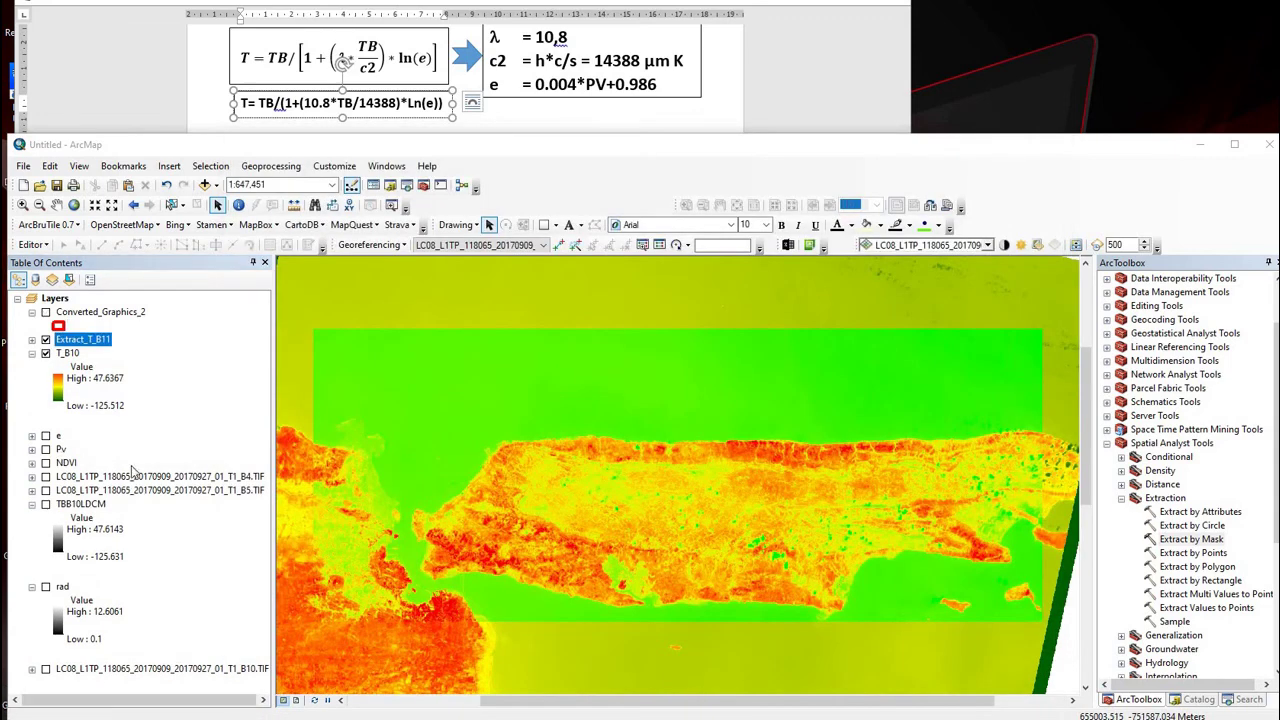
click(45, 353)
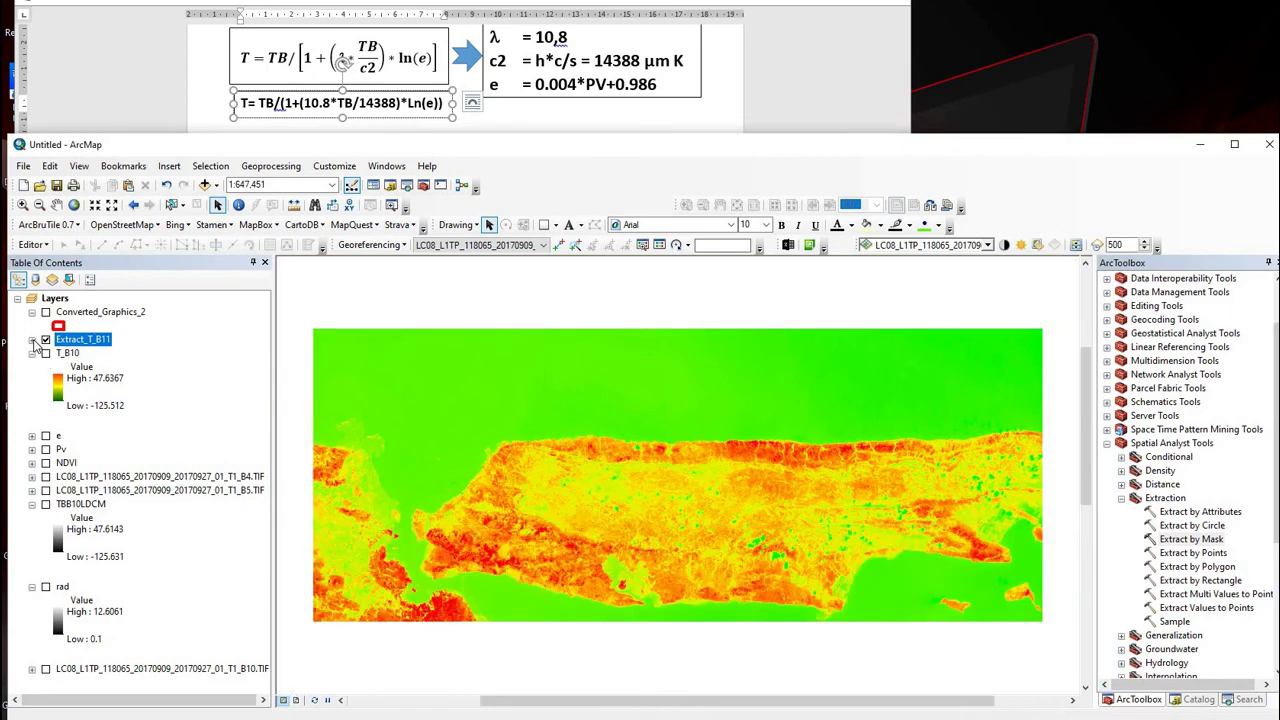